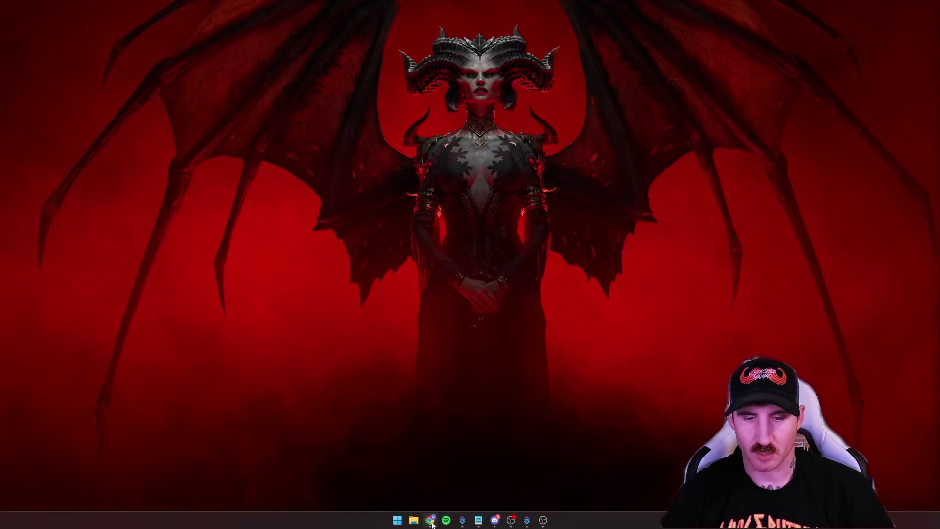
Step: Switch to the Chrome browser and bring up the Steam Web API key page at steamcommunity.com/dev/apikey
{"action": "left_click", "coordinate": [431, 521]}
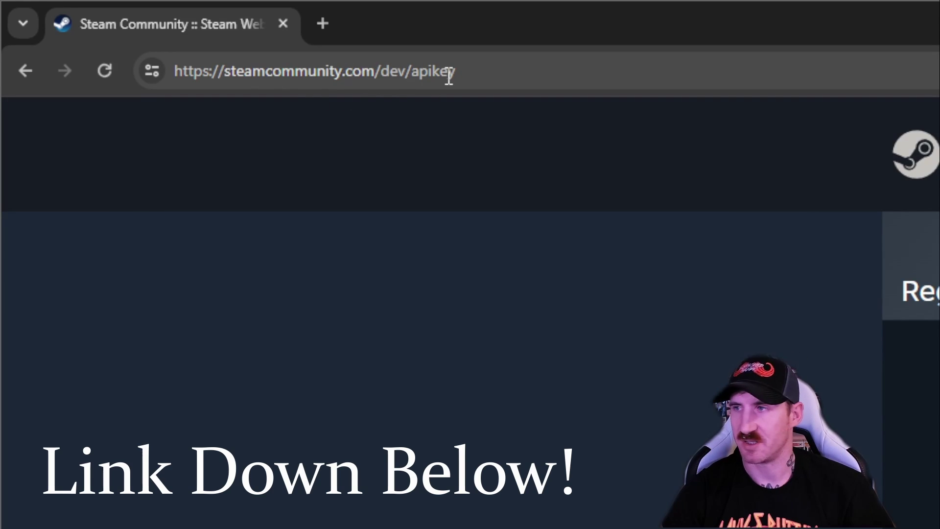
{"action": "left_click", "coordinate": [478, 73]}
{"action": "left_click", "coordinate": [478, 74]}
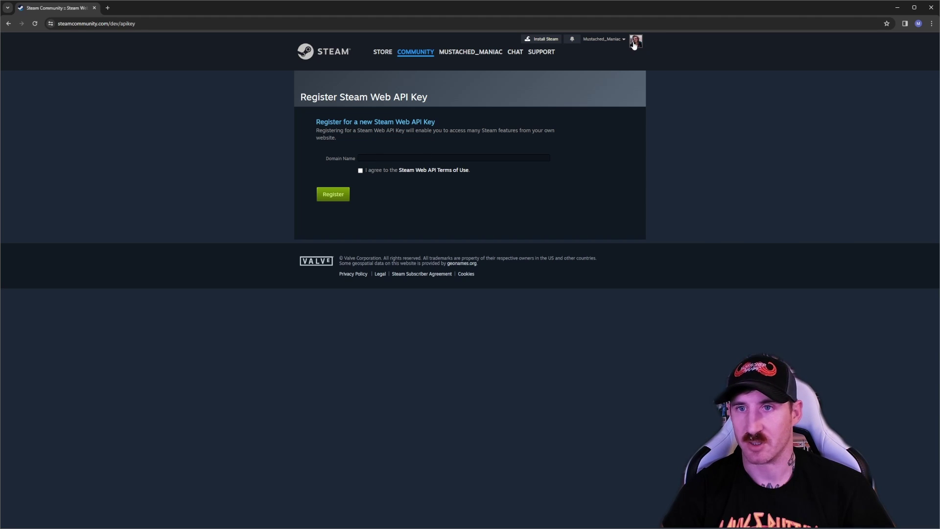
Step: Register a new Steam Web API key with the domain name "ID10Ts Steam Game Reviews", agreeing to the terms of use
{"action": "left_click", "coordinate": [371, 157]}
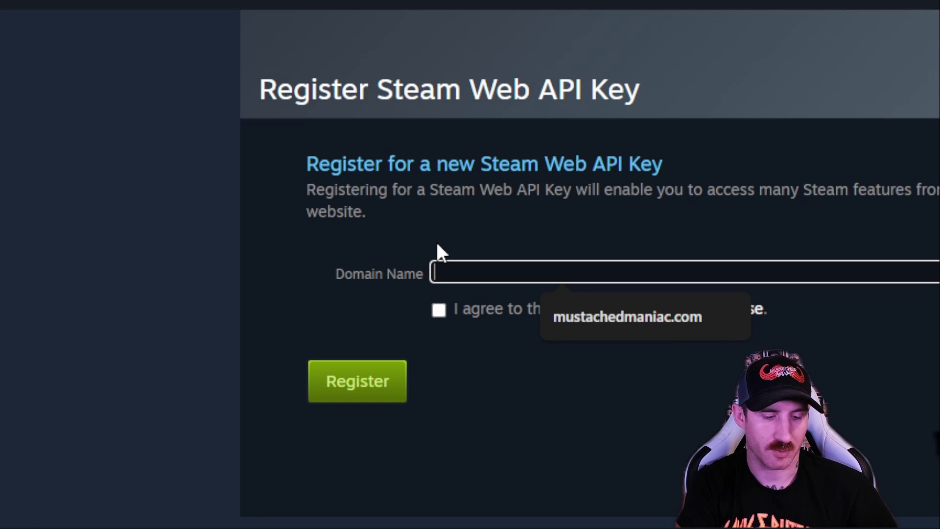
{"action": "type", "text": "ID10"}
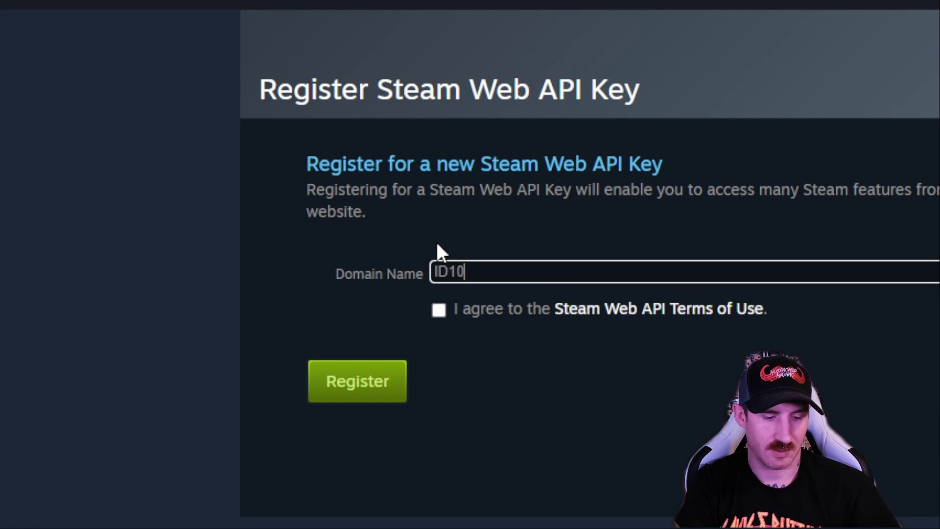
{"action": "type", "text": "Ts St"}
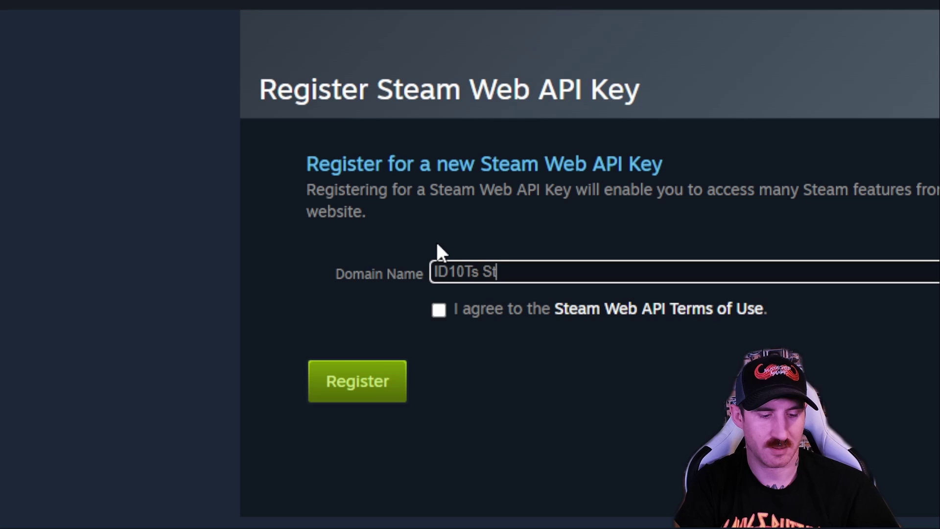
{"action": "type", "text": "eam Game Reviews"}
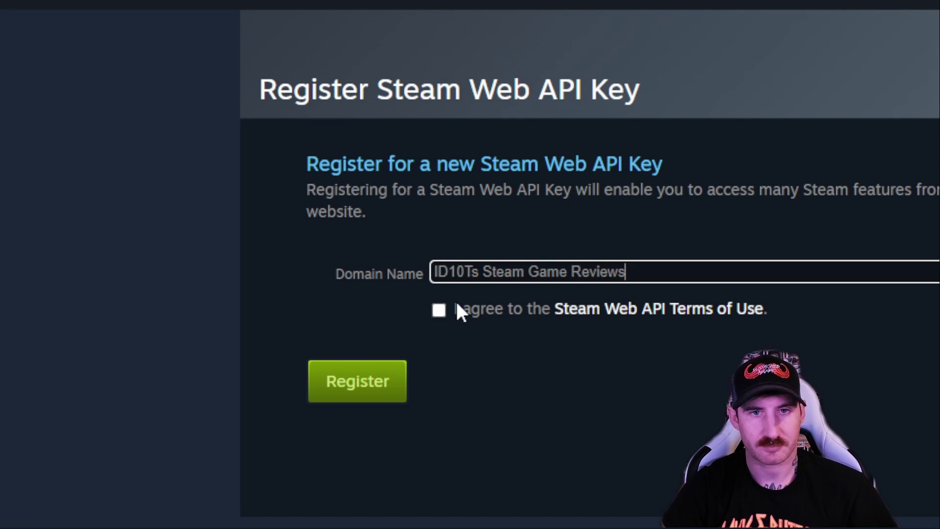
{"action": "left_click", "coordinate": [444, 314]}
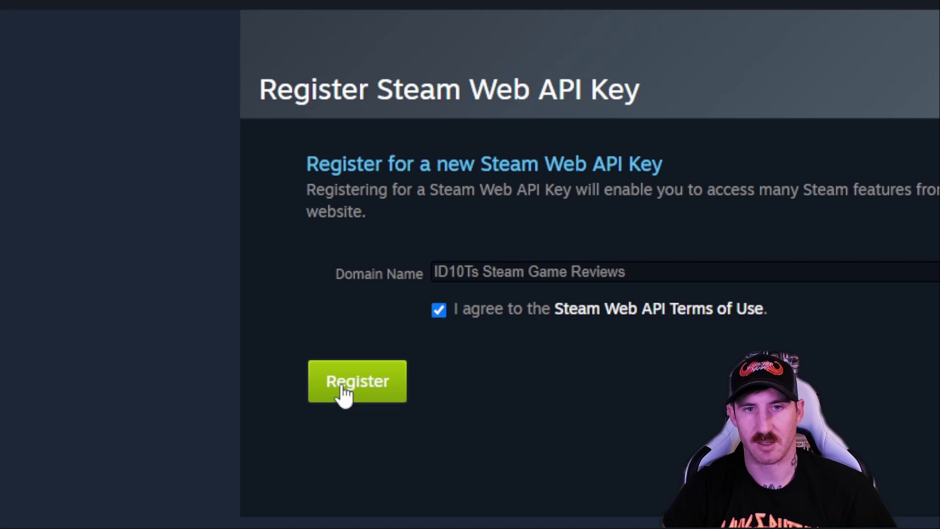
{"action": "left_click", "coordinate": [362, 389]}
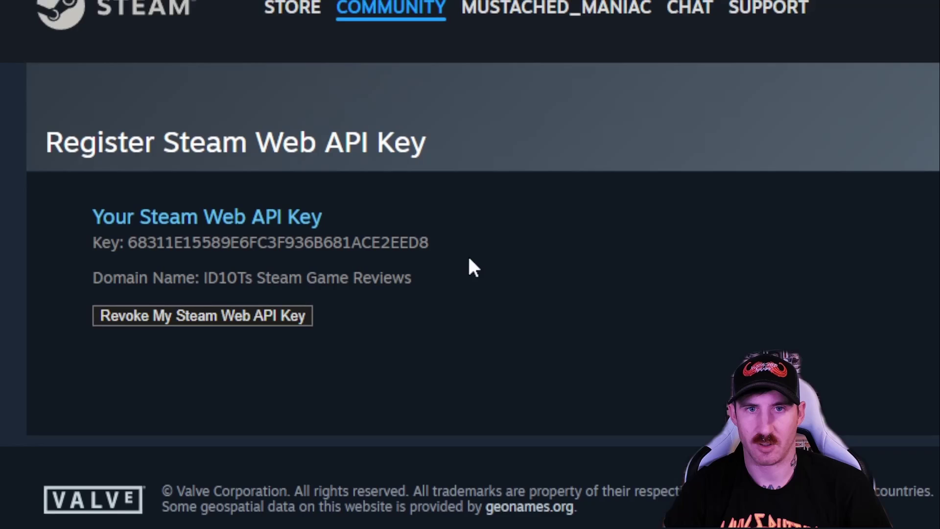
Step: Copy the generated Steam Web API key to the clipboard and minimize the browser
{"action": "left_click_drag", "start_coordinate": [431, 250], "coordinate": [133, 247]}
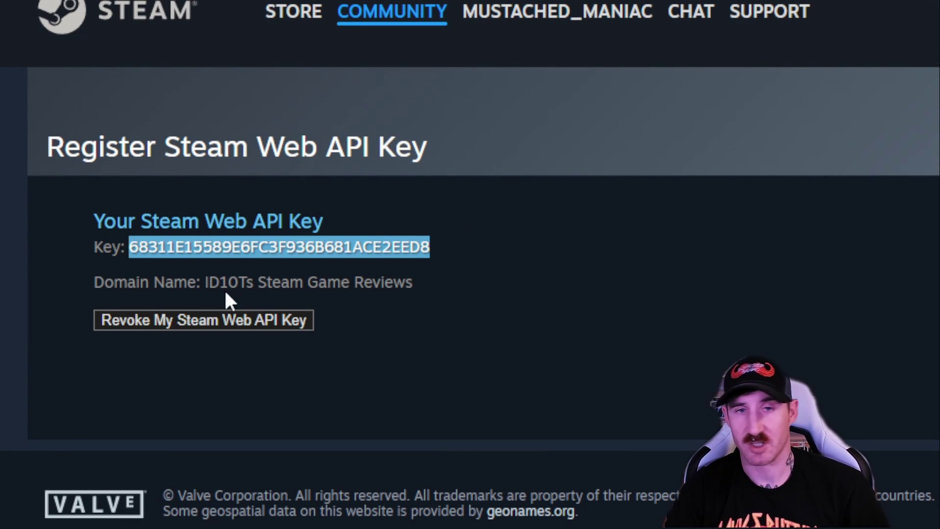
{"action": "left_click", "coordinate": [274, 276]}
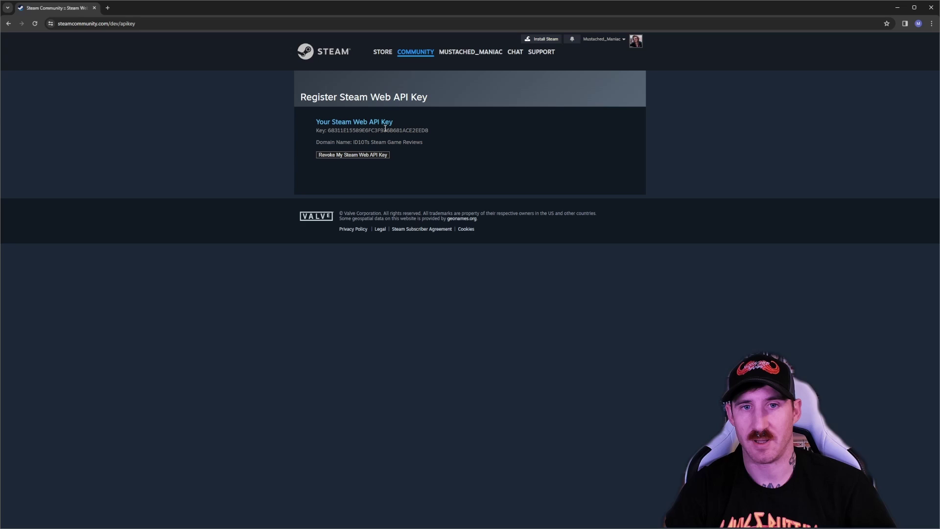
{"action": "double_click", "coordinate": [385, 128]}
{"action": "right_click", "coordinate": [384, 129]}
{"action": "left_click", "coordinate": [403, 140]}
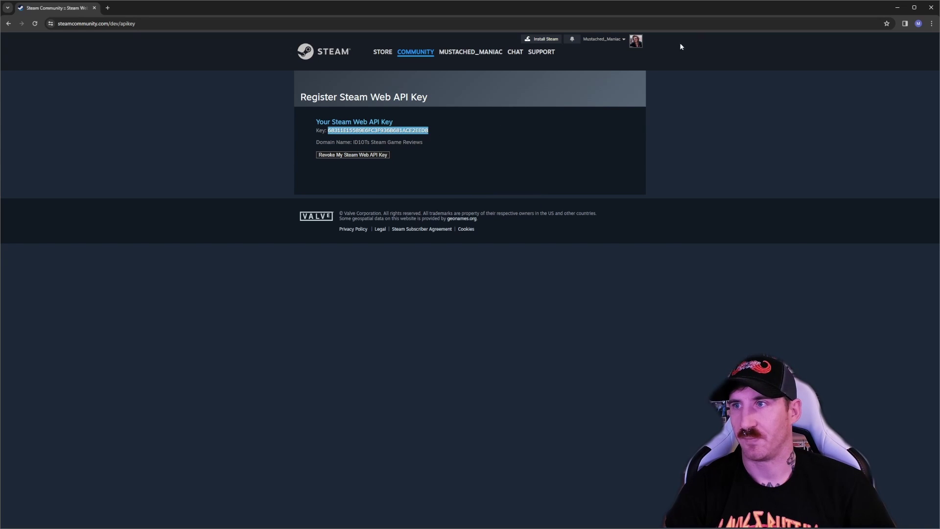
{"action": "left_click", "coordinate": [894, 9]}
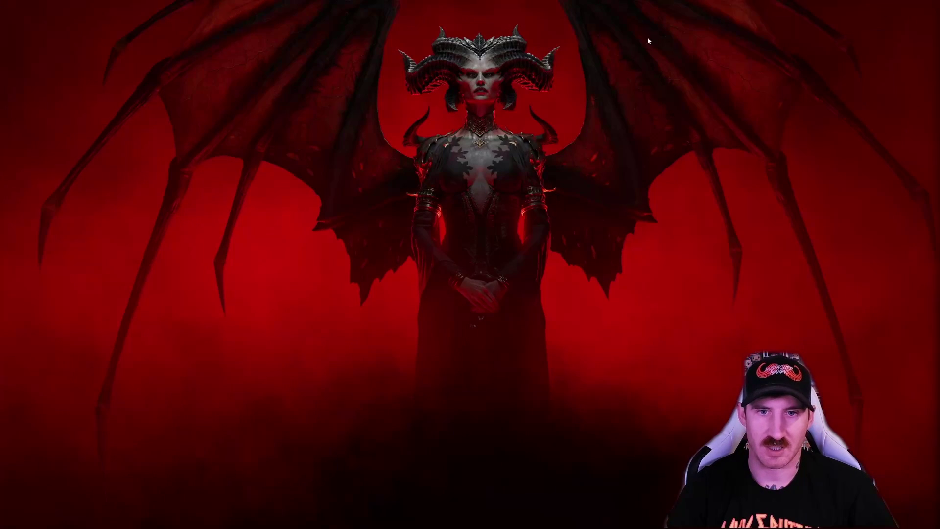
Step: Switch to Streamer.bot and import the Steam Game Reviews action from its import file, acknowledging the command notice
{"action": "left_click", "coordinate": [528, 521]}
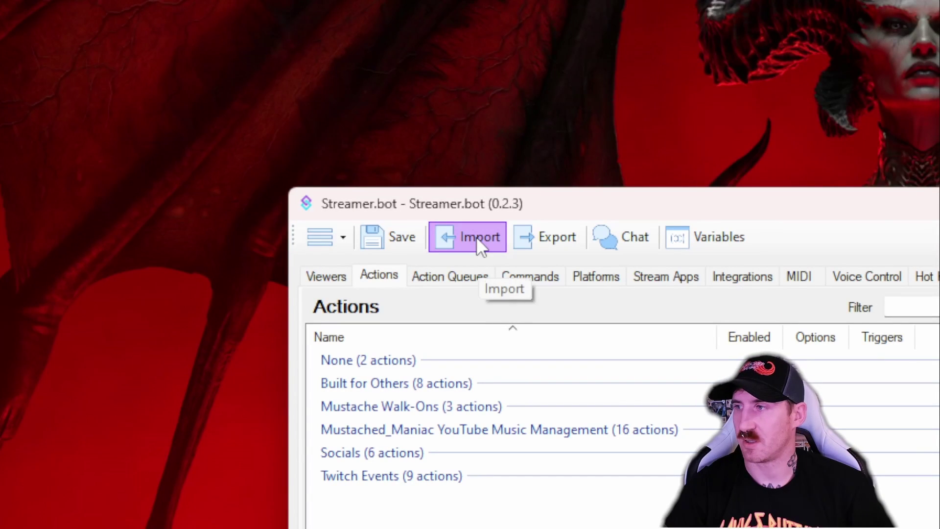
{"action": "left_click", "coordinate": [330, 145]}
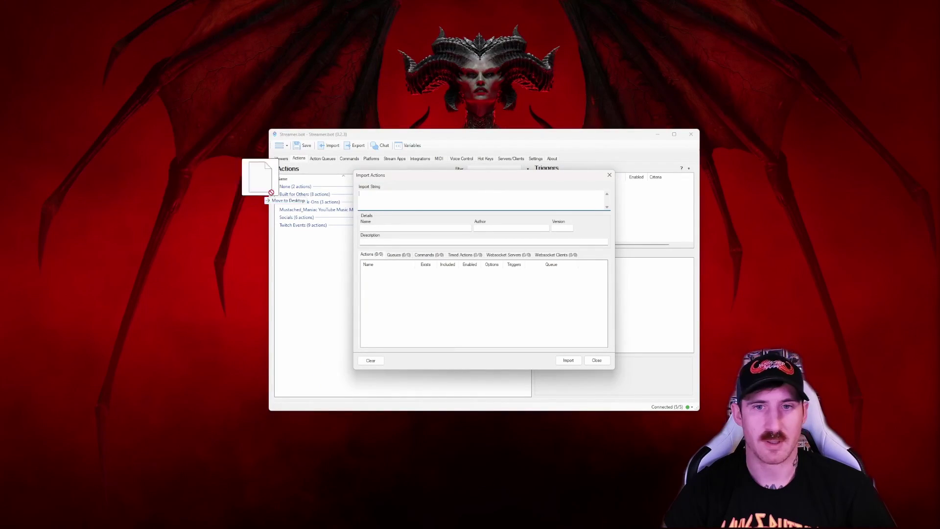
{"action": "key", "text": "ctrl+v"}
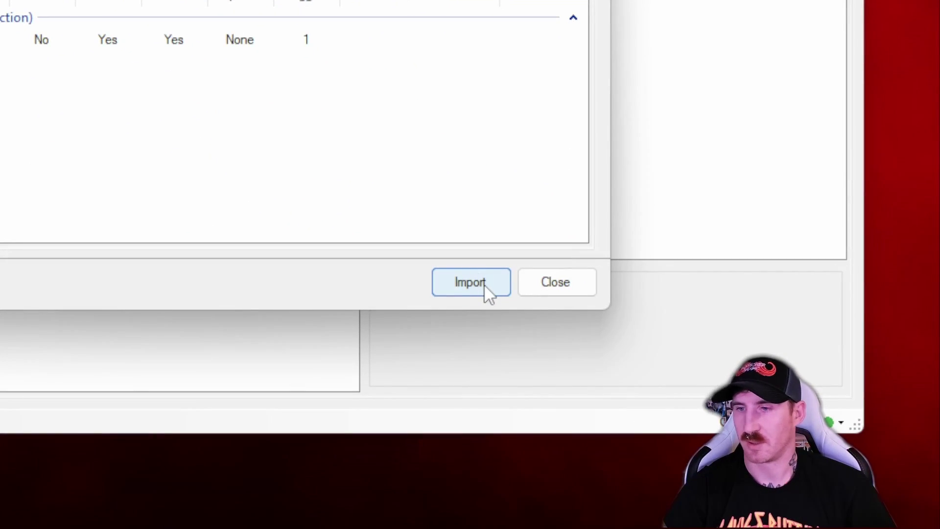
{"action": "left_click", "coordinate": [484, 284]}
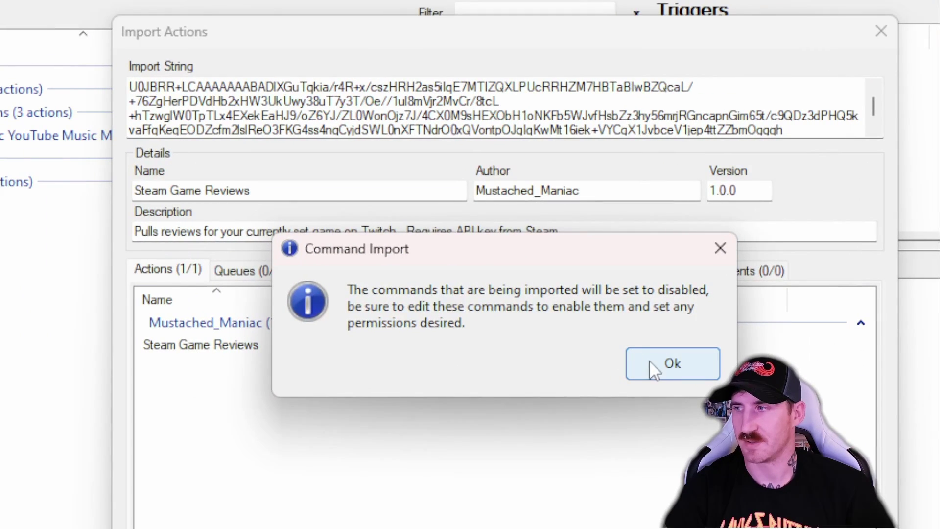
{"action": "left_click", "coordinate": [652, 360]}
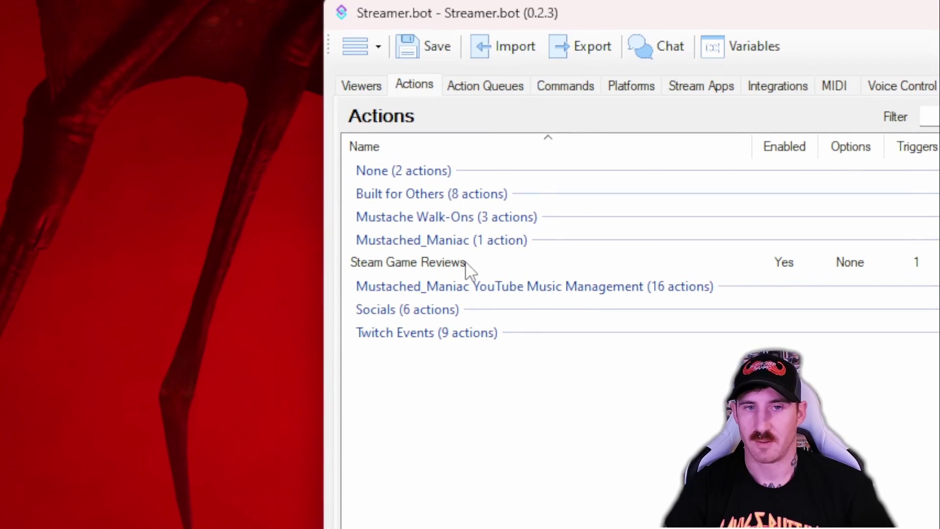
Step: Enable the imported Steam Game Review command (!review) in the ungrouped commands
{"action": "left_click", "coordinate": [2, 159]}
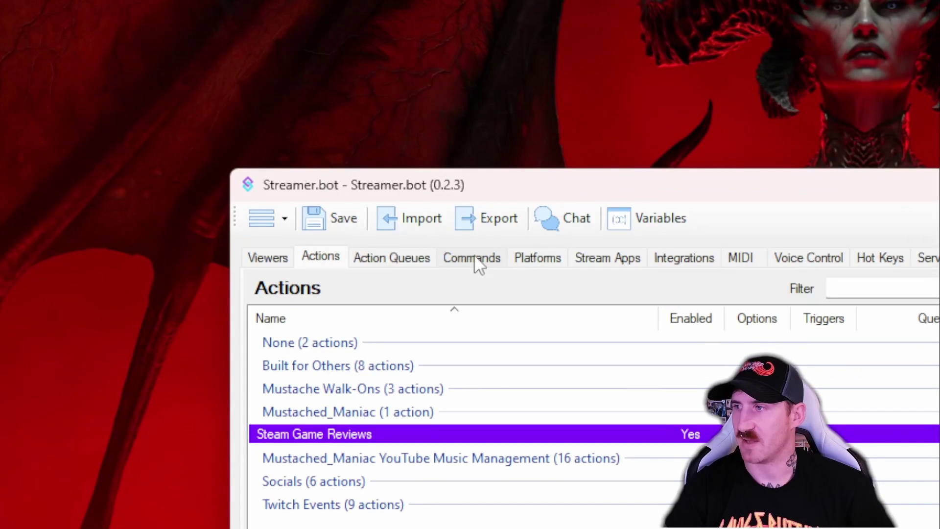
{"action": "left_click", "coordinate": [350, 159]}
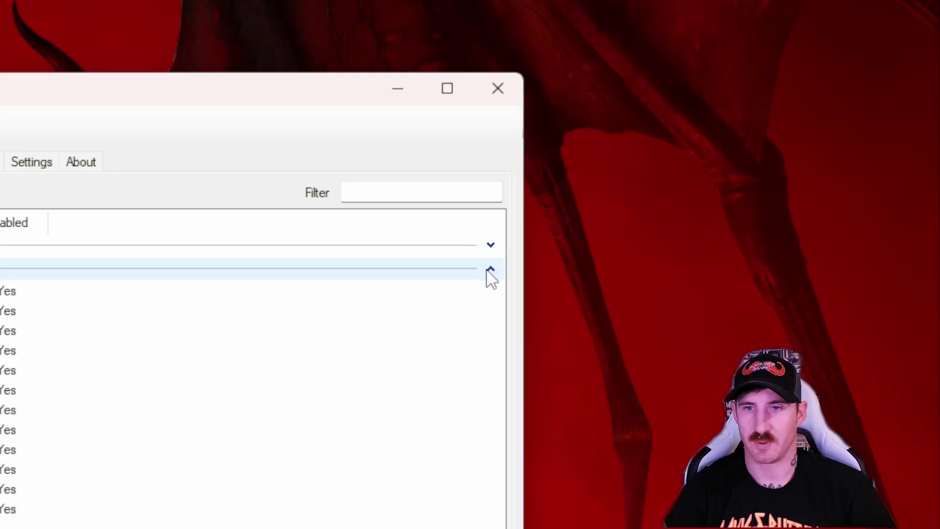
{"action": "left_click", "coordinate": [487, 269]}
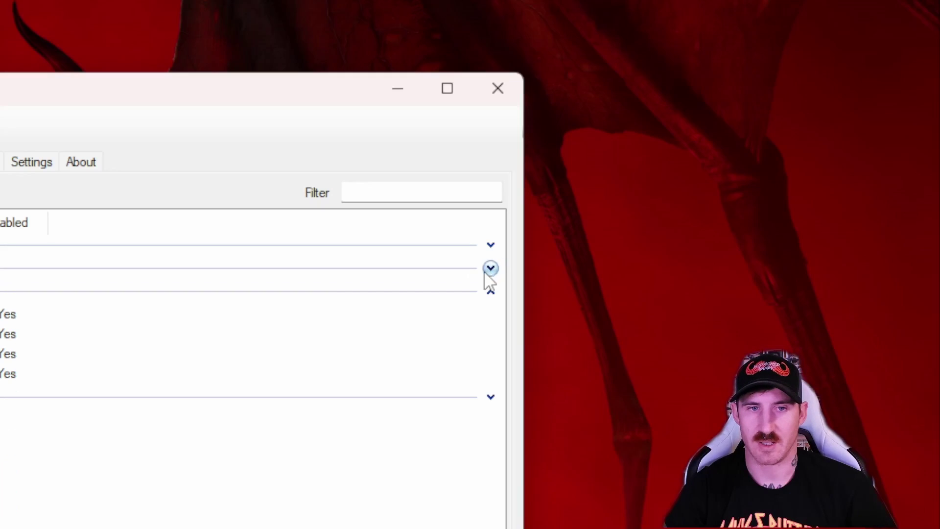
{"action": "left_click", "coordinate": [491, 245]}
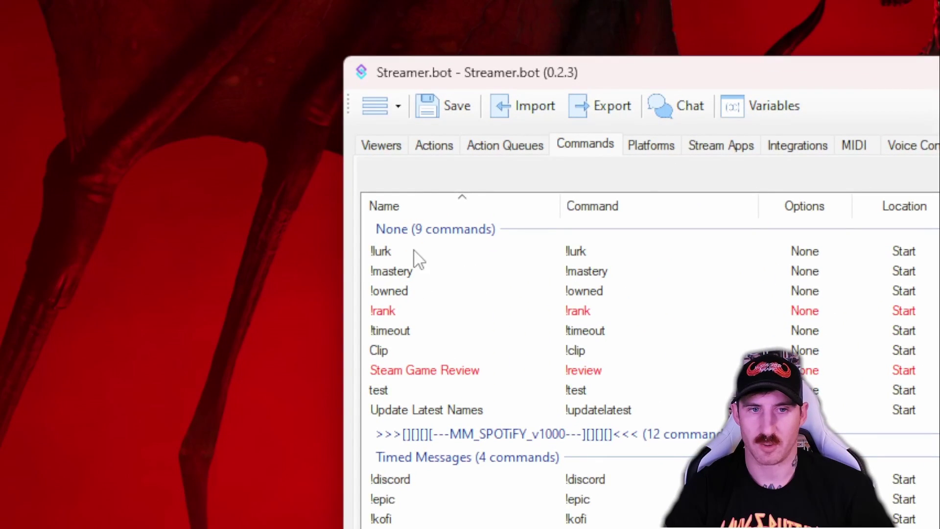
{"action": "left_click", "coordinate": [455, 370]}
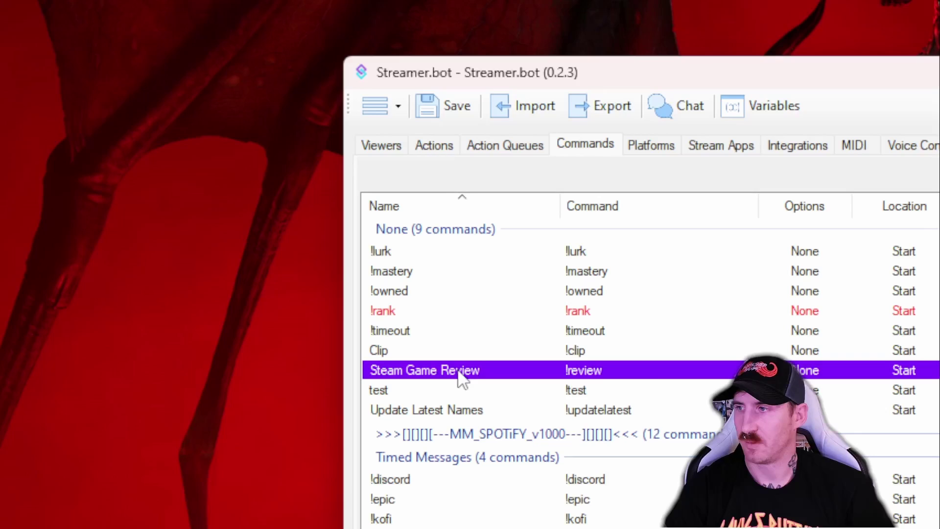
{"action": "right_click", "coordinate": [458, 371]}
{"action": "left_click", "coordinate": [533, 487]}
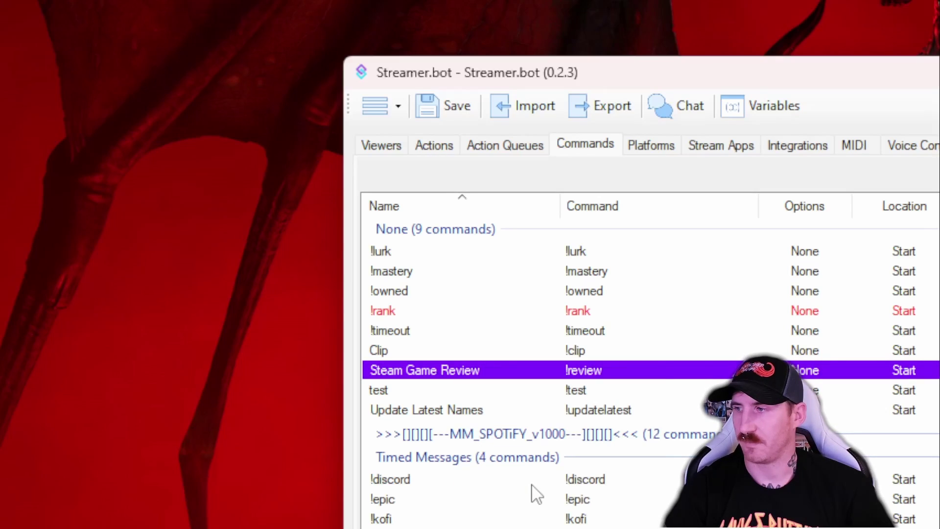
Step: Replace the placeholder value of the steamApiKey argument in the Steam Game Reviews action with the copied API key
{"action": "left_click", "coordinate": [433, 145]}
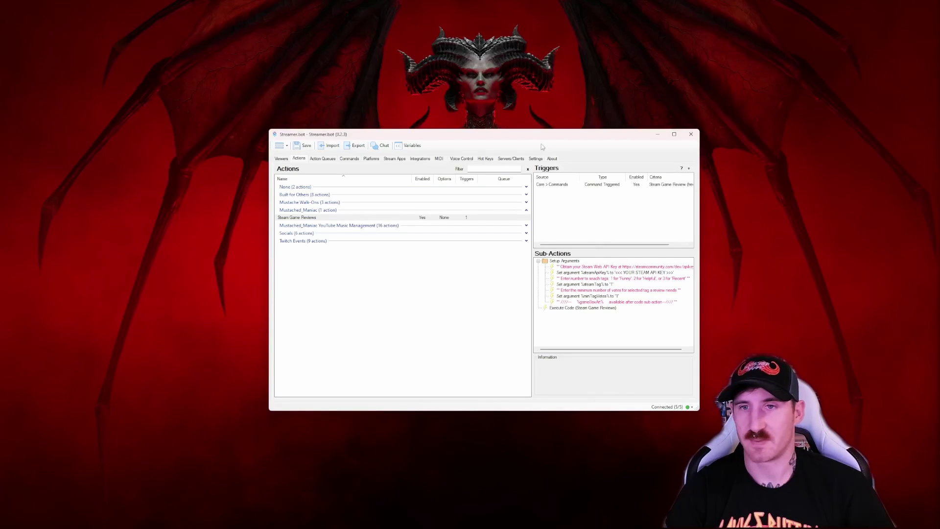
{"action": "left_click_drag", "start_coordinate": [554, 137], "coordinate": [447, 64]}
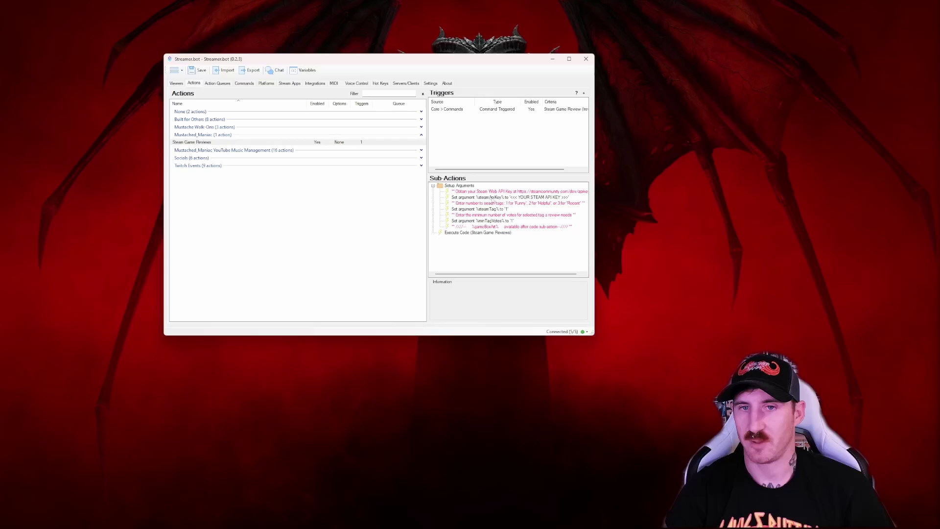
{"action": "double_click", "coordinate": [531, 198]}
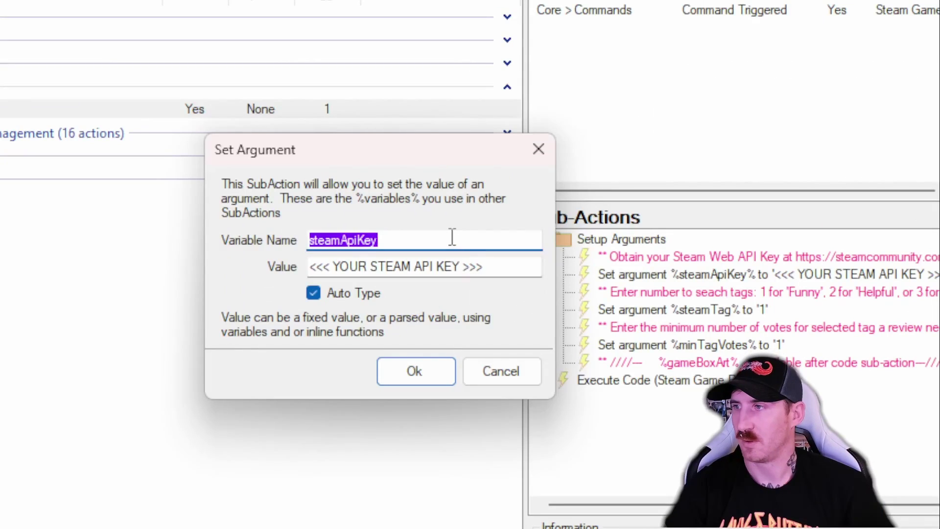
{"action": "left_click", "coordinate": [486, 267]}
{"action": "left_click_drag", "start_coordinate": [485, 267], "coordinate": [310, 267]}
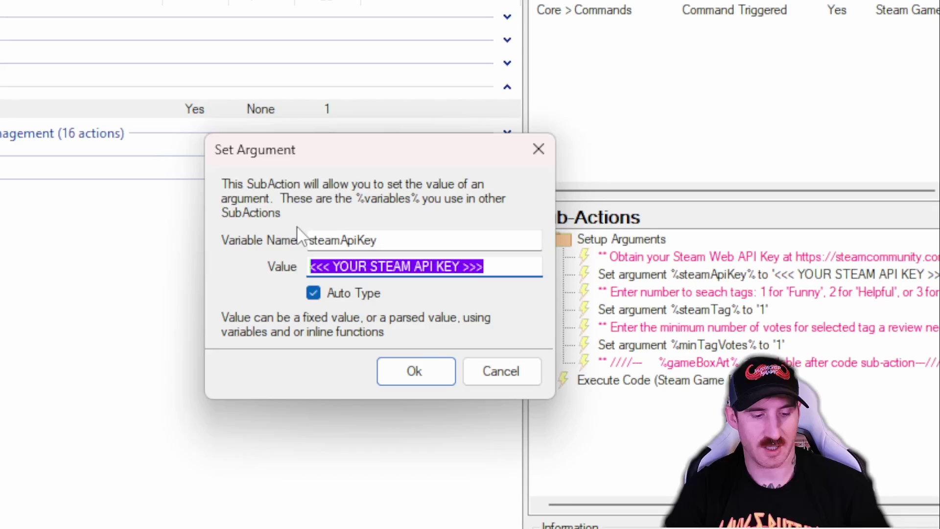
{"action": "key", "text": "ctrl+v"}
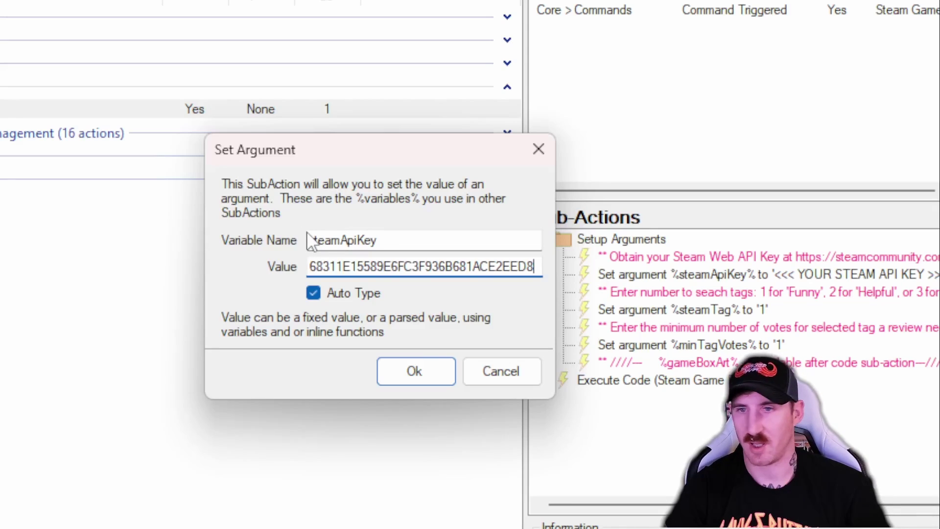
{"action": "left_click", "coordinate": [431, 378]}
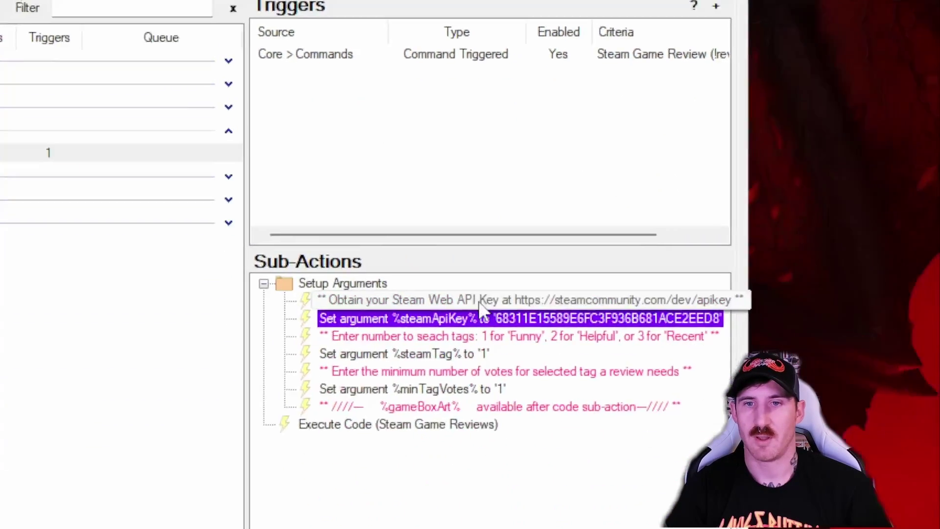
Step: Look over the steamTag argument and the gameBoxArt note in the sub-actions, and save the Streamer.bot configuration
{"action": "left_click_drag", "start_coordinate": [478, 0], "coordinate": [274, 0]}
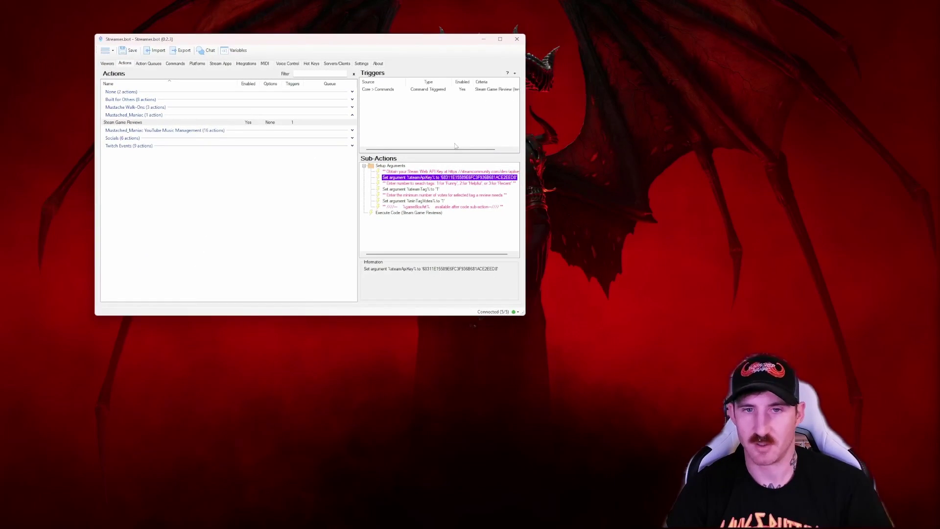
{"action": "left_click", "coordinate": [440, 188]}
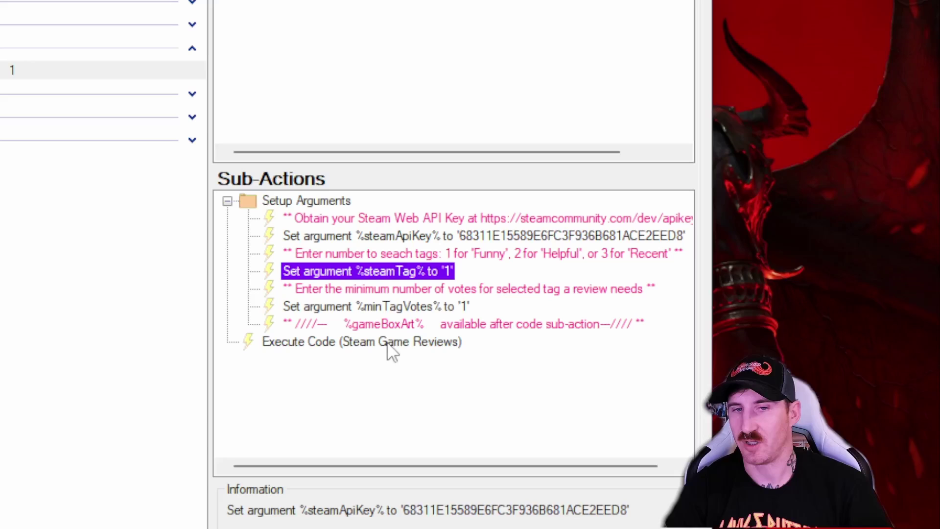
{"action": "left_click", "coordinate": [408, 325]}
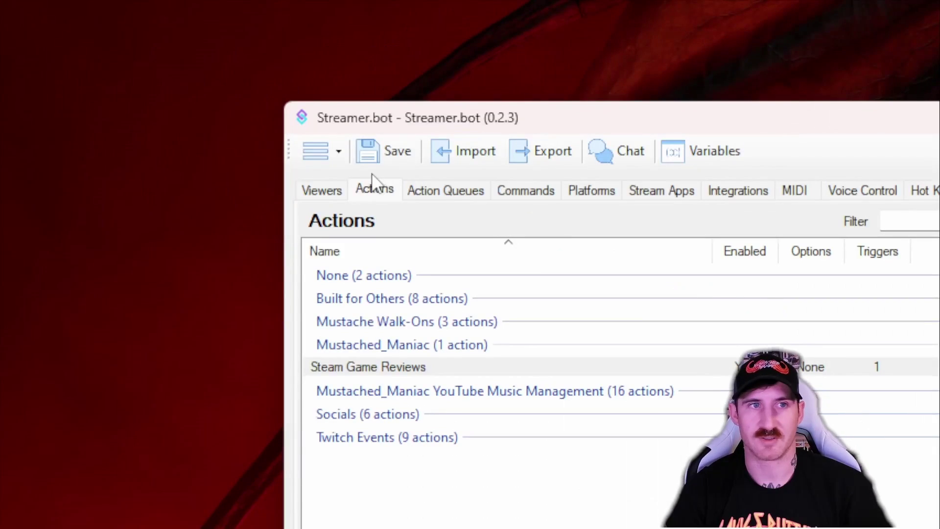
{"action": "left_click", "coordinate": [124, 50]}
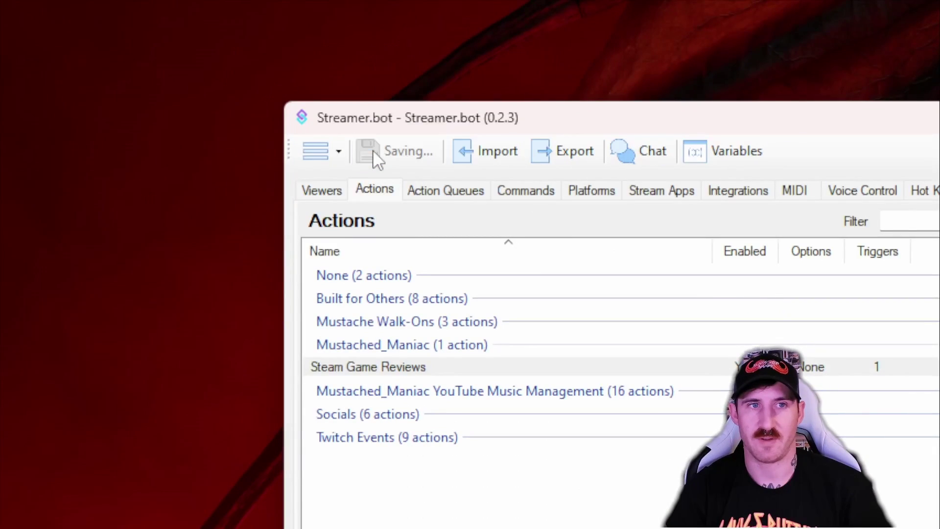
Step: Open the Streamer.bot chat window, reposition it, and send the !review command to all platforms
{"action": "left_click", "coordinate": [633, 157]}
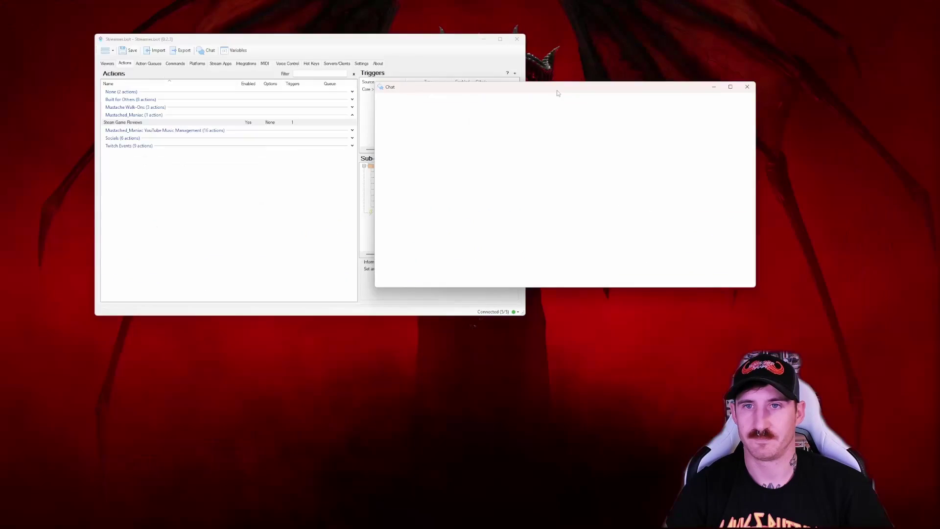
{"action": "left_click_drag", "start_coordinate": [557, 90], "coordinate": [424, 88]}
{"action": "left_click", "coordinate": [420, 262]}
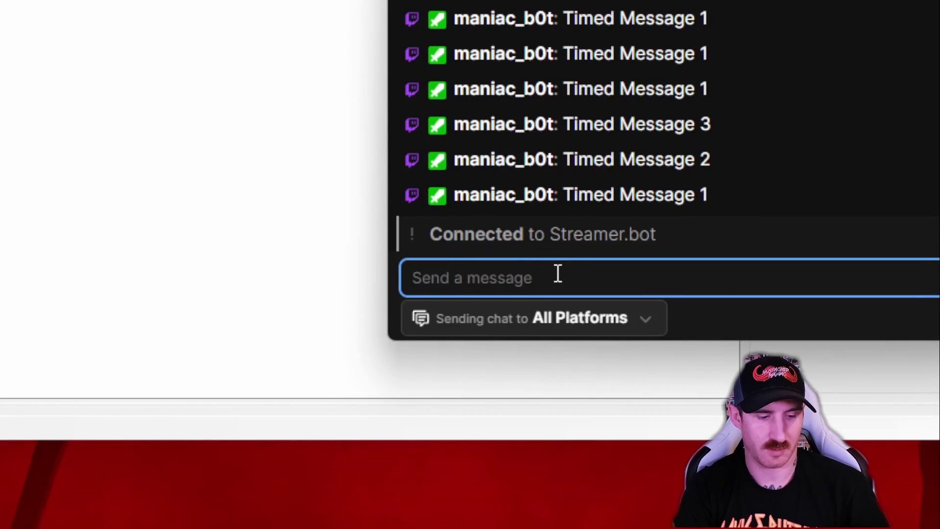
{"action": "type", "text": "!review"}
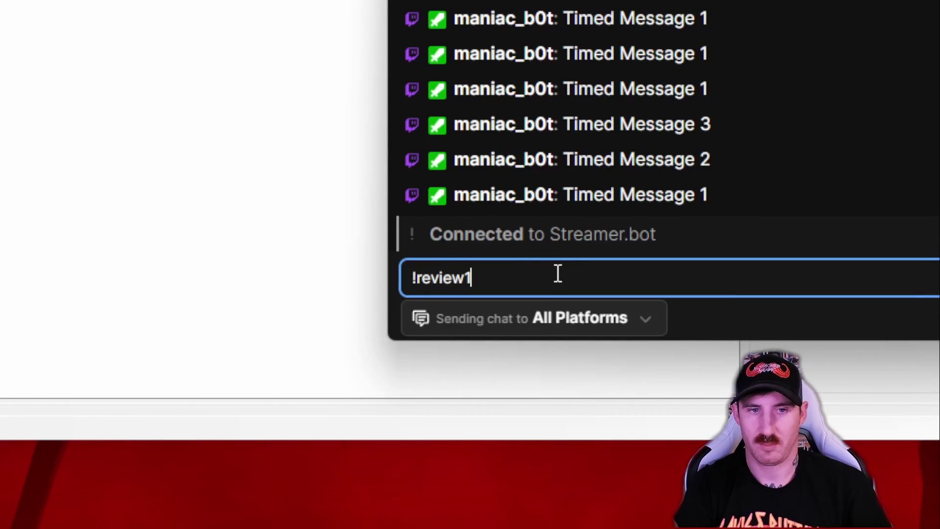
{"action": "key", "text": "Return"}
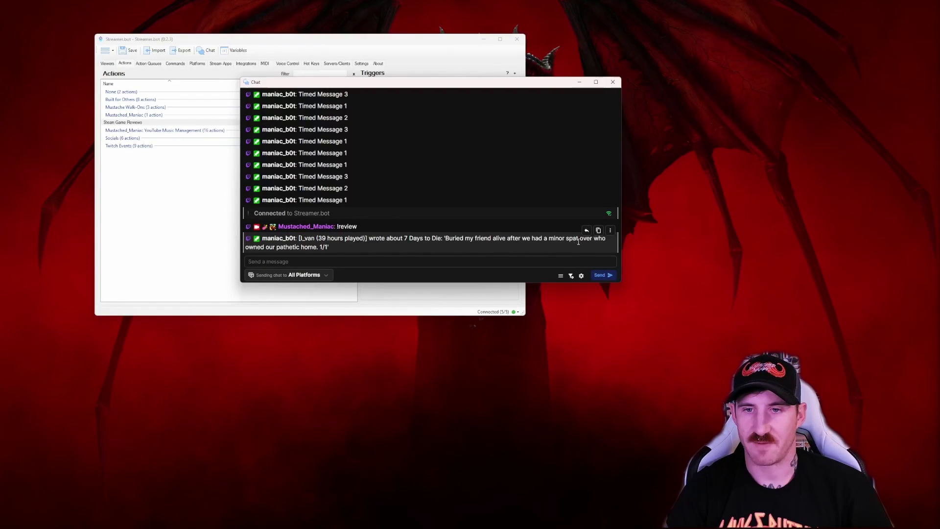
Step: Send the !review command in chat a second time, and put the chat and Streamer.bot windows away
{"action": "left_click", "coordinate": [391, 263]}
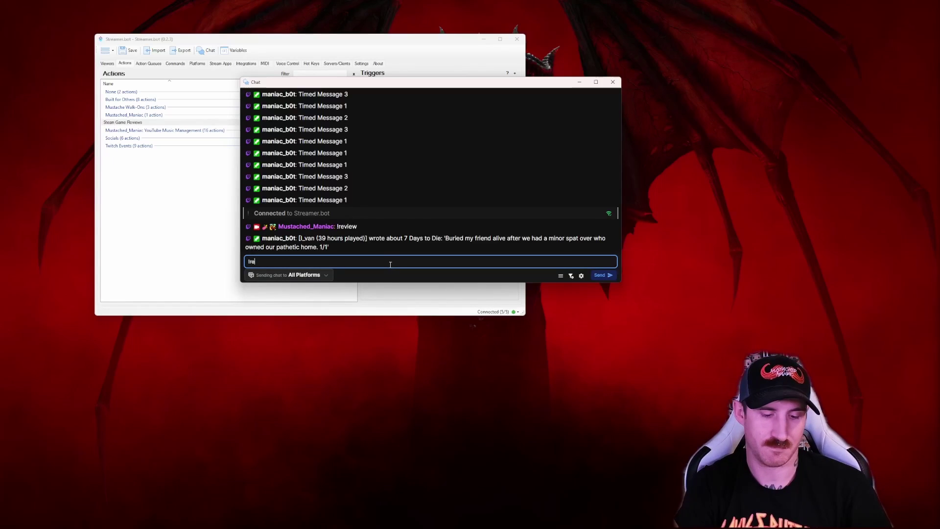
{"action": "key", "text": "Return"}
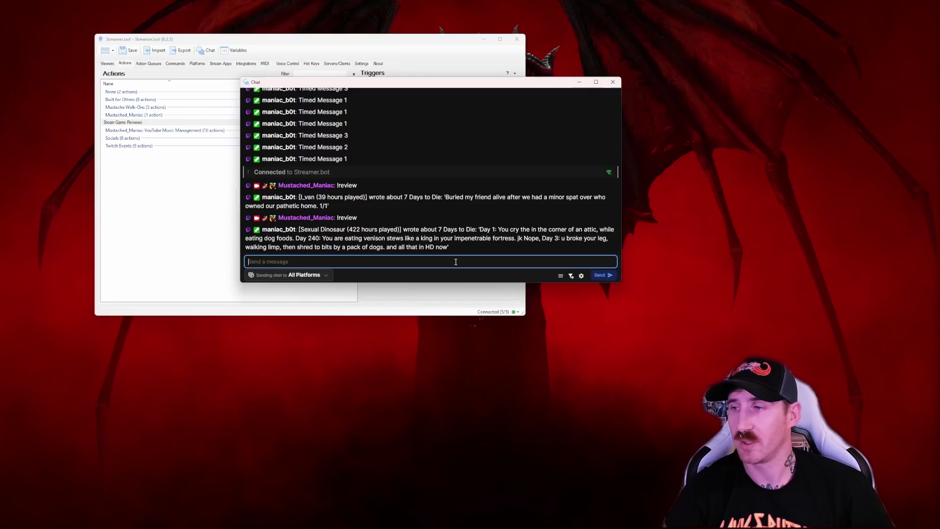
{"action": "left_click", "coordinate": [612, 81]}
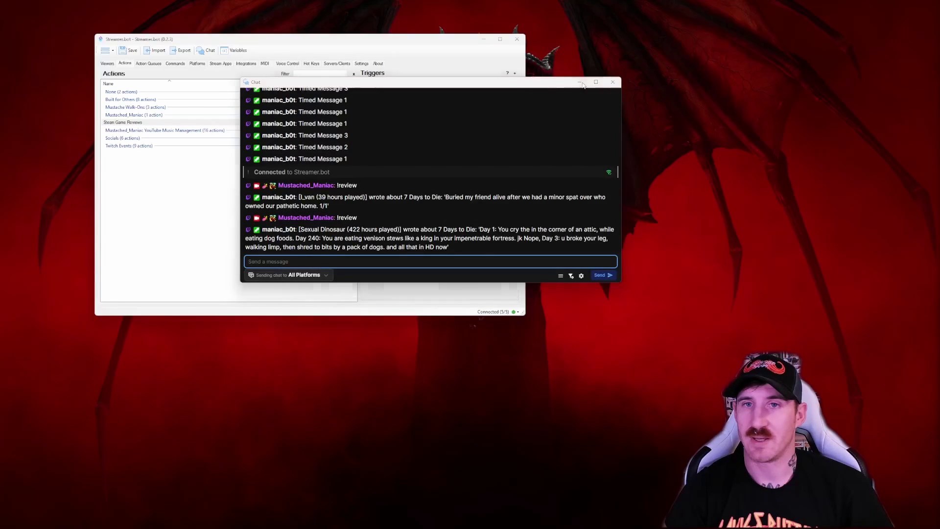
{"action": "left_click", "coordinate": [484, 41]}
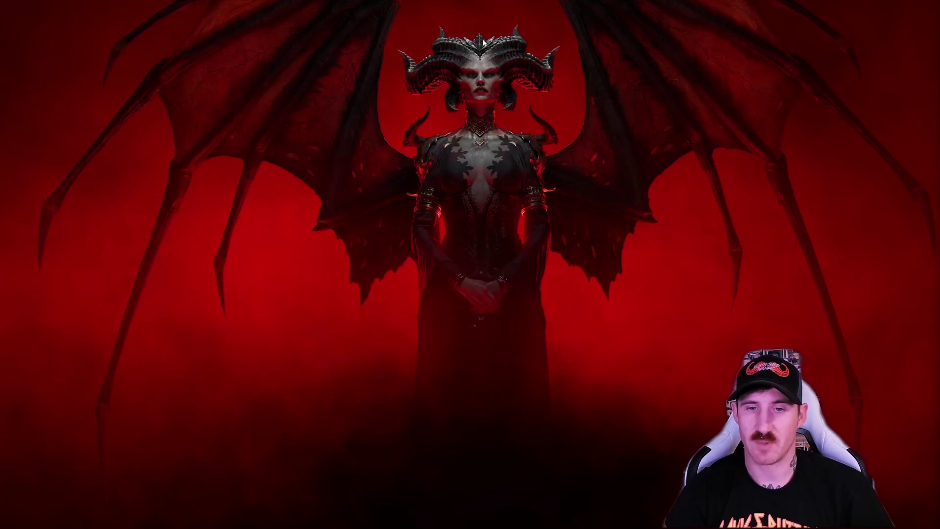
Step: Switch to OBS and add a new browser source named gameBoxArt to the current scene
{"action": "left_click", "coordinate": [542, 521]}
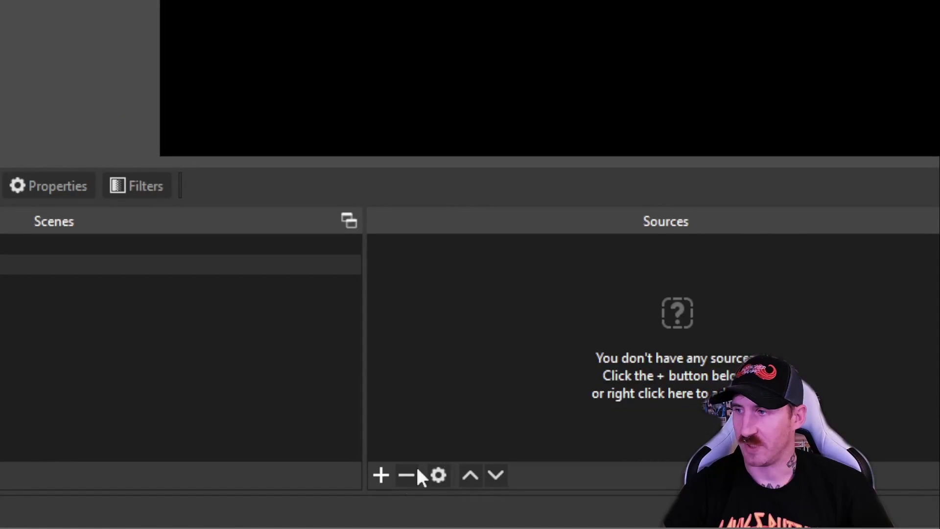
{"action": "left_click", "coordinate": [378, 474]}
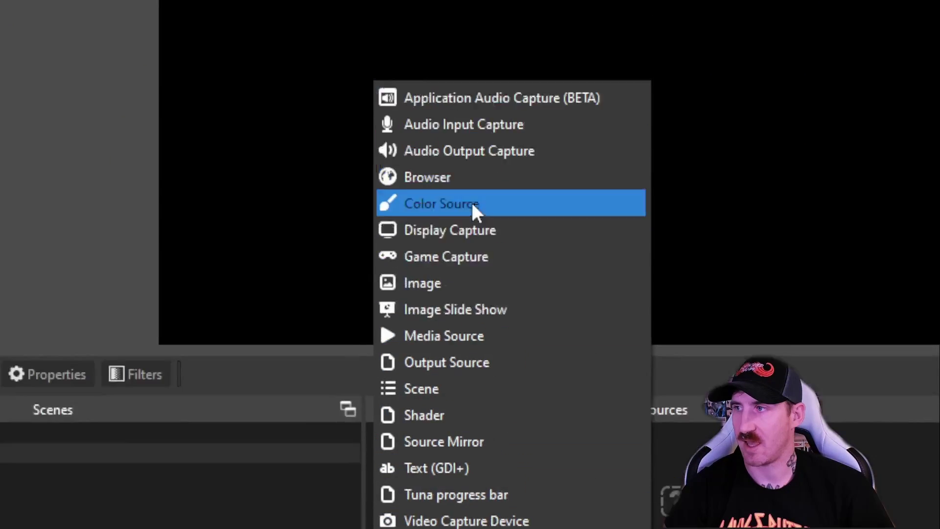
{"action": "left_click", "coordinate": [459, 250]}
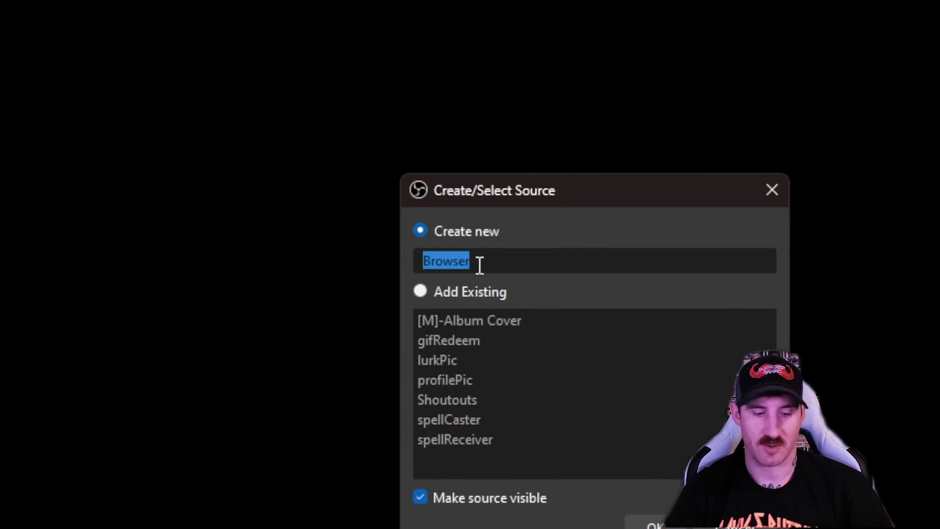
{"action": "type", "text": "gameB"}
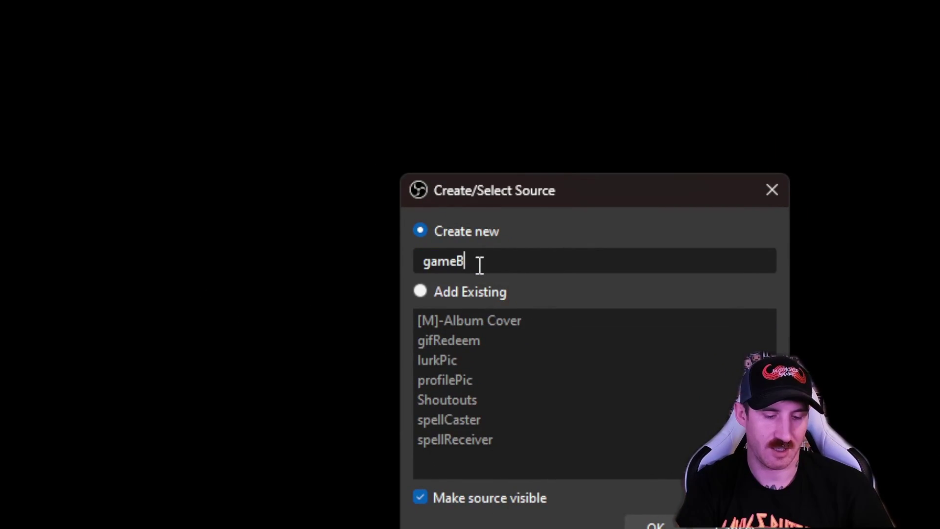
{"action": "type", "text": "oxArt"}
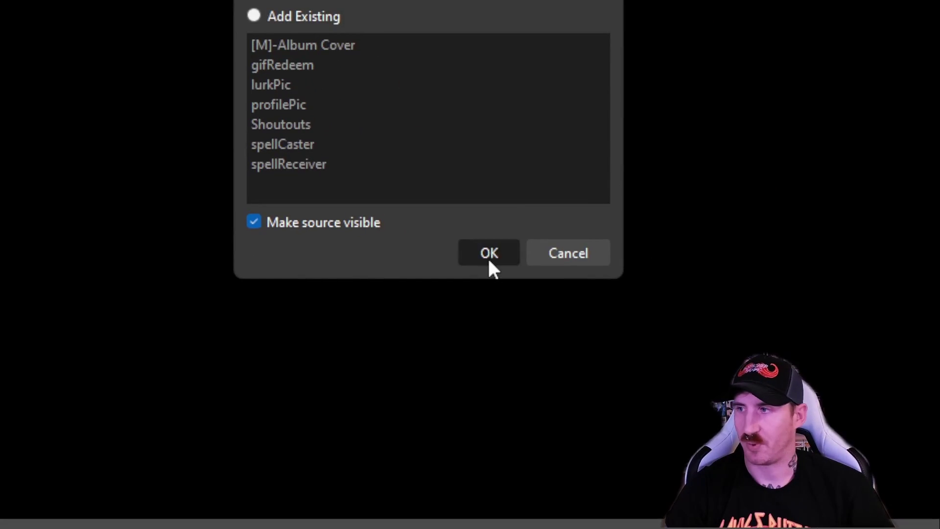
{"action": "left_click", "coordinate": [658, 525]}
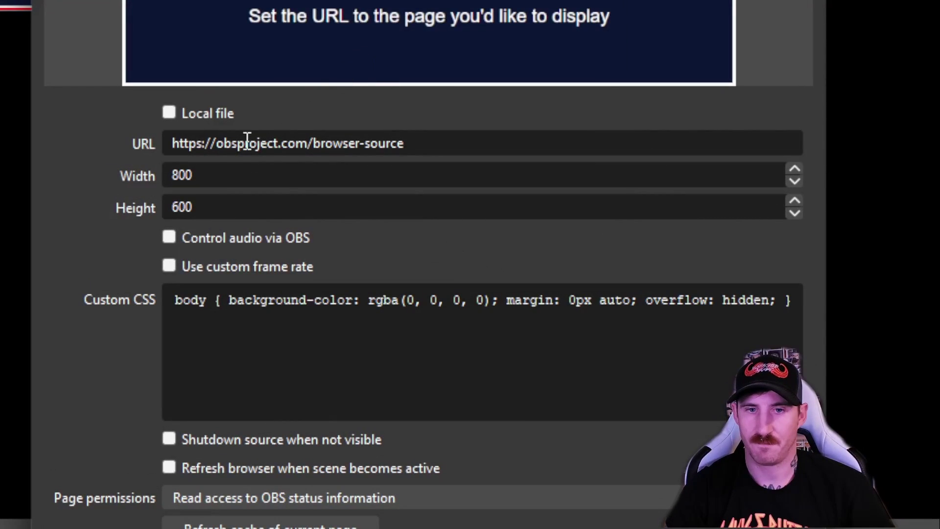
Step: Set the gameBoxArt browser source to a width of 300 and a height of 400, and accept its properties
{"action": "left_click", "coordinate": [212, 175]}
{"action": "left_click_drag", "start_coordinate": [212, 174], "coordinate": [139, 174]}
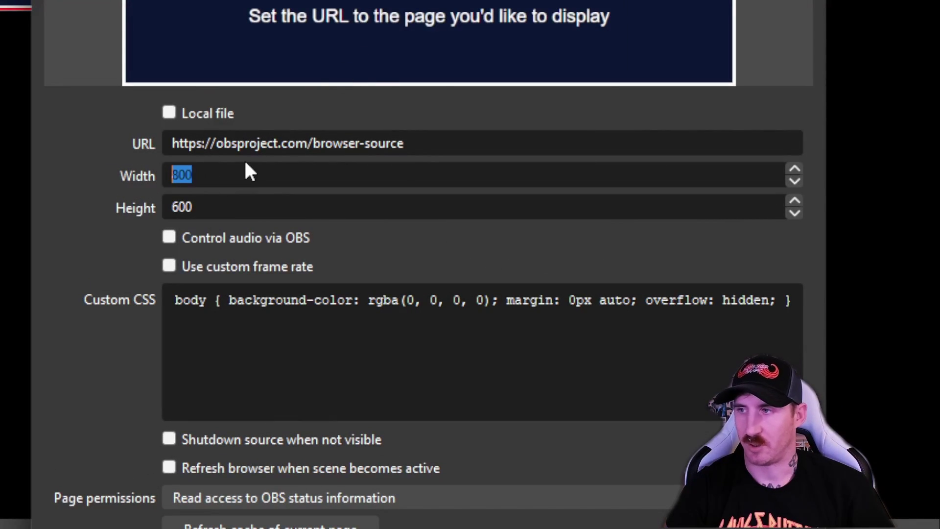
{"action": "type", "text": "300"}
{"action": "key", "text": "Tab"}
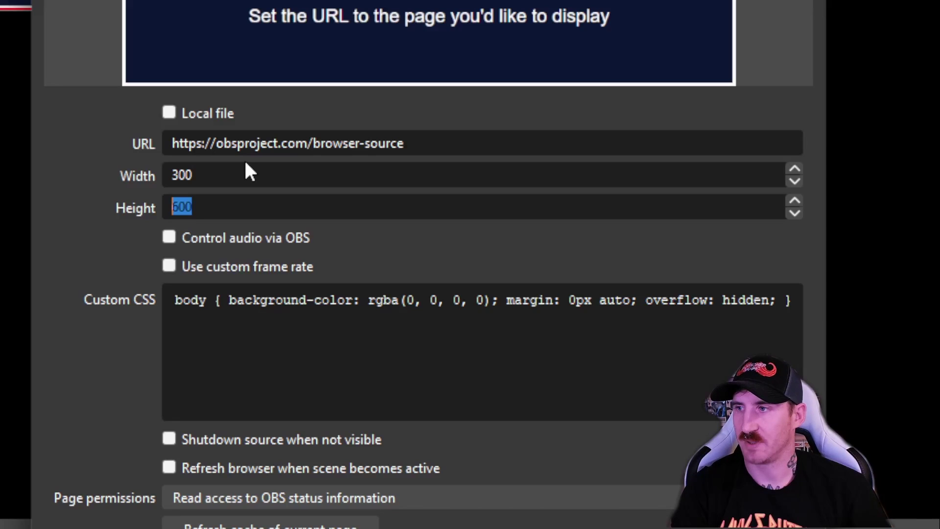
{"action": "type", "text": "400"}
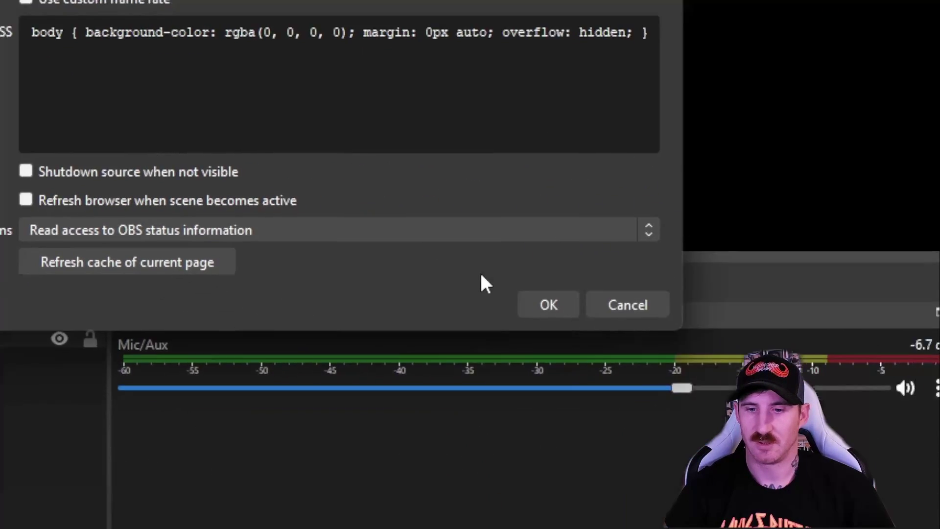
{"action": "left_click", "coordinate": [549, 305]}
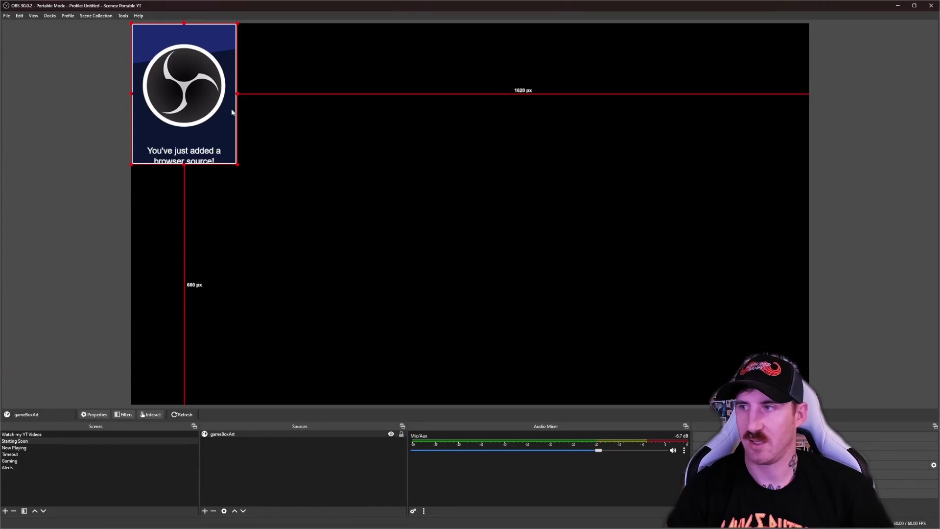
Step: Place the gameBoxArt source in the canvas's lower-right corner, tilted counter-clockwise, and hide it
{"action": "left_click_drag", "start_coordinate": [206, 81], "coordinate": [778, 321]}
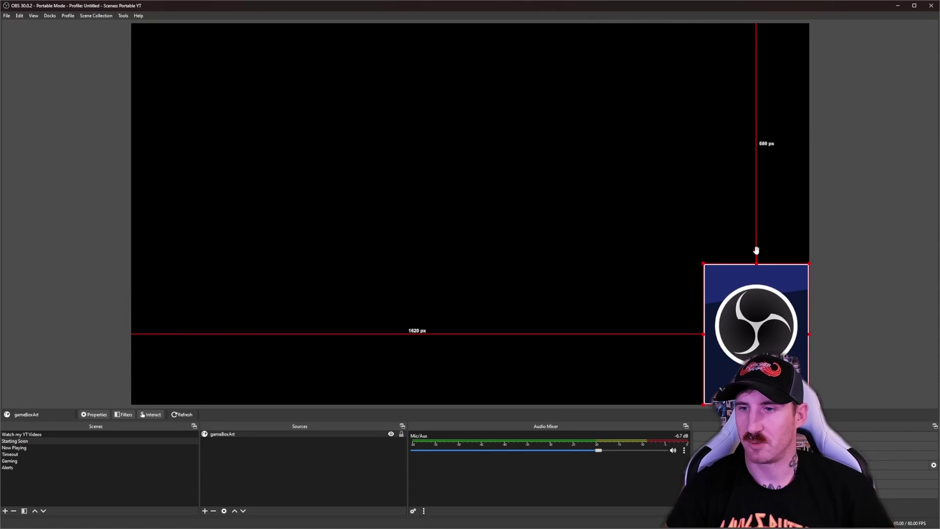
{"action": "left_click_drag", "start_coordinate": [750, 252], "coordinate": [720, 259]}
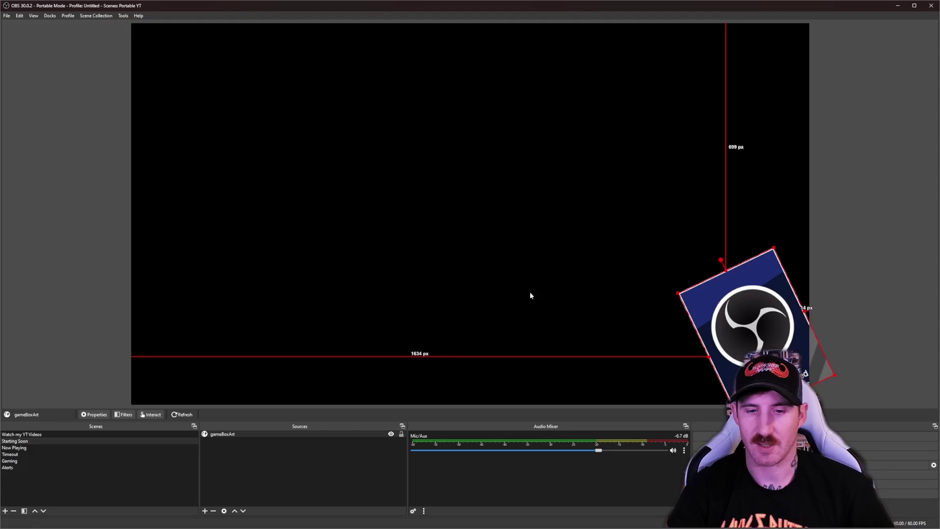
{"action": "left_click", "coordinate": [391, 433]}
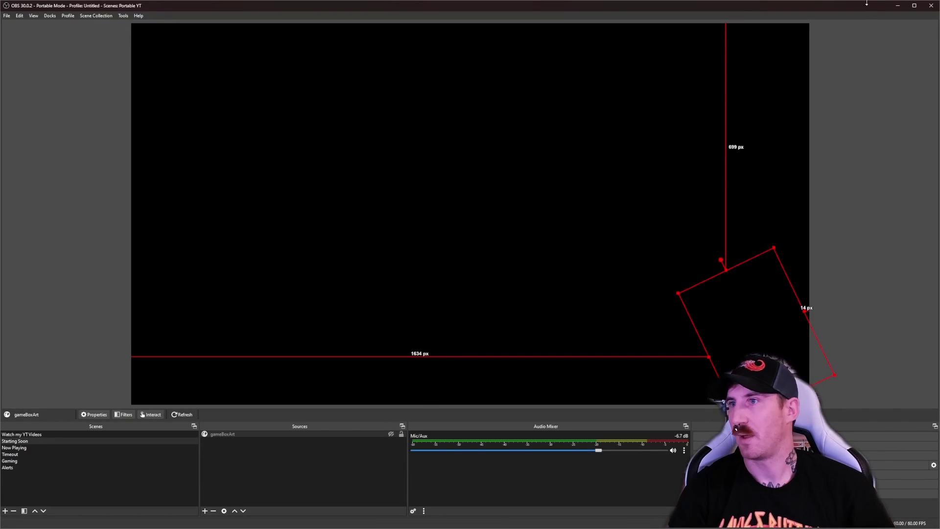
{"action": "left_click", "coordinate": [898, 5]}
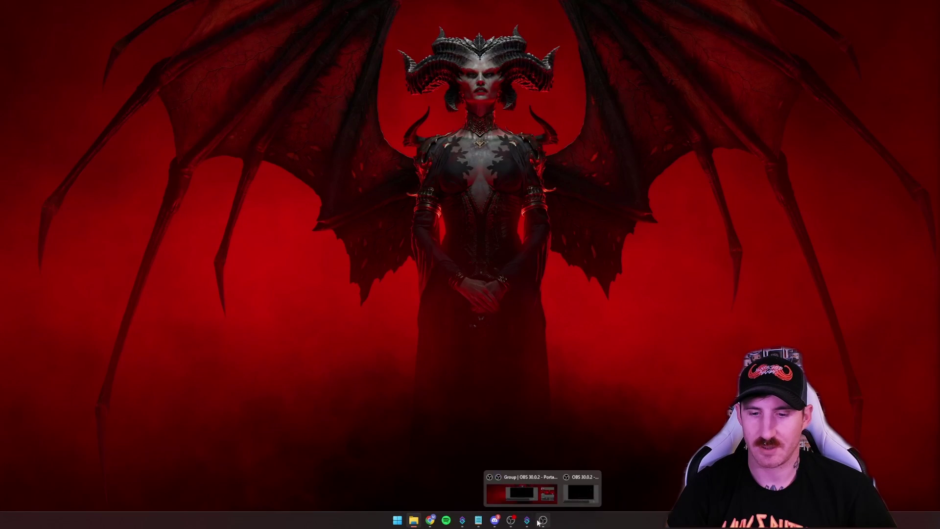
Step: Bring up Streamer.bot in front of OBS and collapse the Setup Arguments group in the Steam Game Reviews sub-actions
{"action": "left_click", "coordinate": [538, 523]}
{"action": "mouse_move", "coordinate": [527, 521]}
{"action": "left_click", "coordinate": [504, 489]}
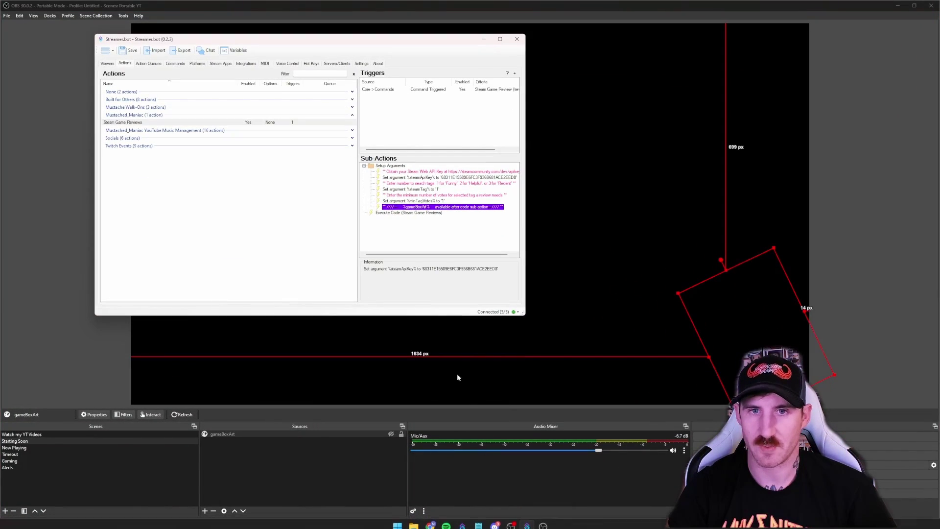
{"action": "double_click", "coordinate": [390, 166]}
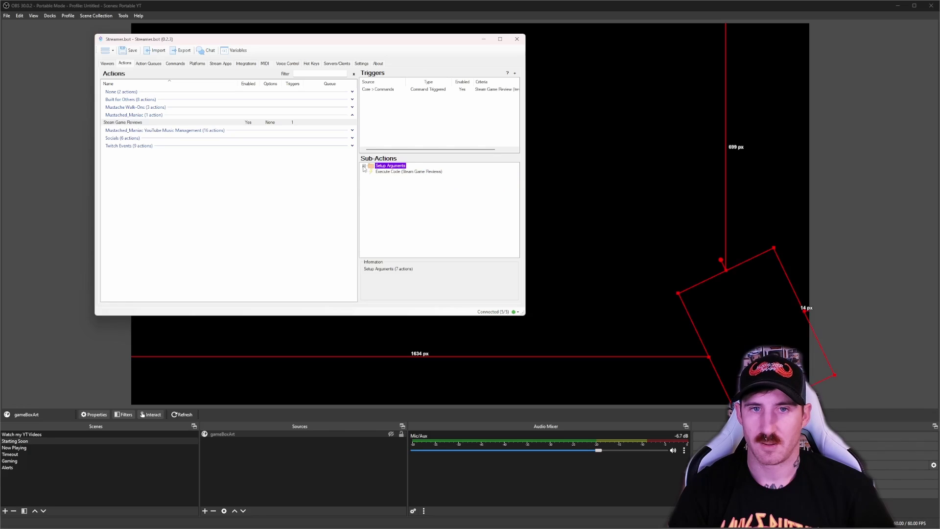
{"action": "left_click", "coordinate": [389, 180]}
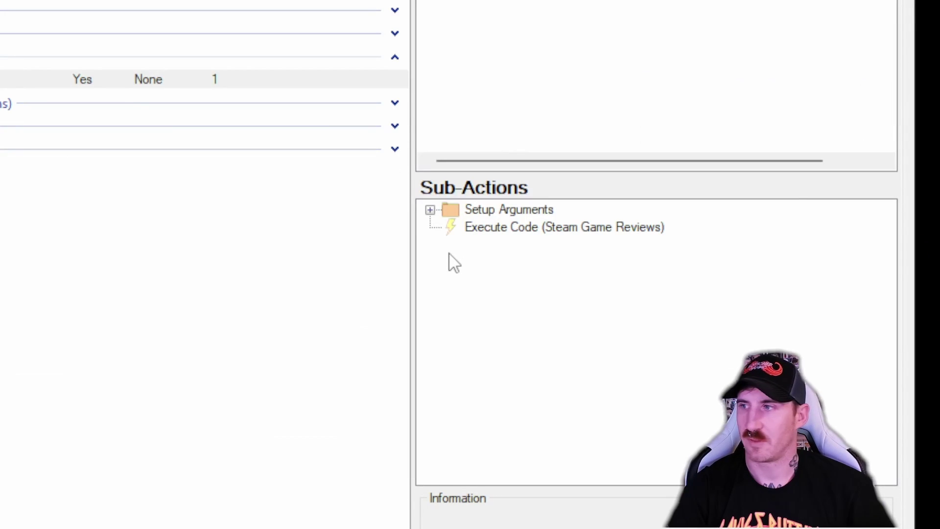
Step: Add an OBS Set Browser Source URL sub-action for the gameBoxArt source in the Starting Soon scene, with the URL %gameBoxArt%
{"action": "right_click", "coordinate": [443, 249]}
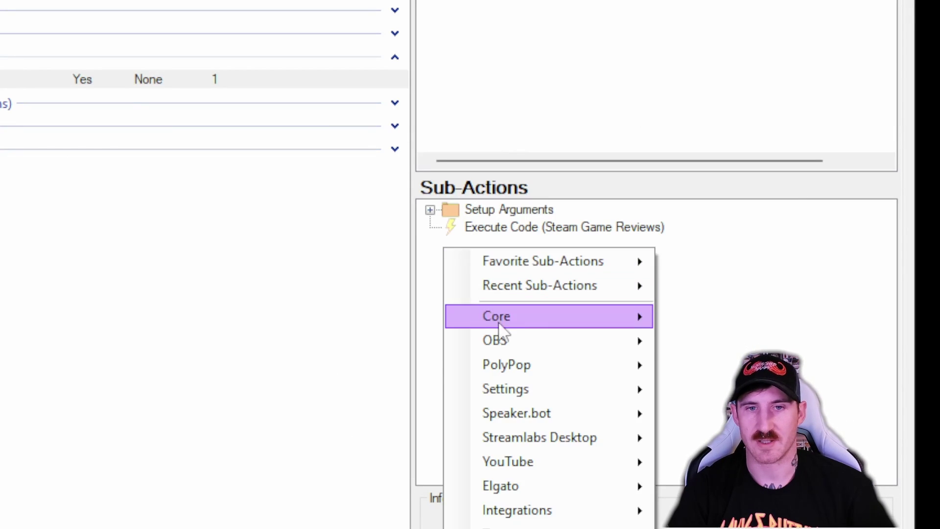
{"action": "mouse_move", "coordinate": [515, 337]}
{"action": "mouse_move", "coordinate": [474, 274]}
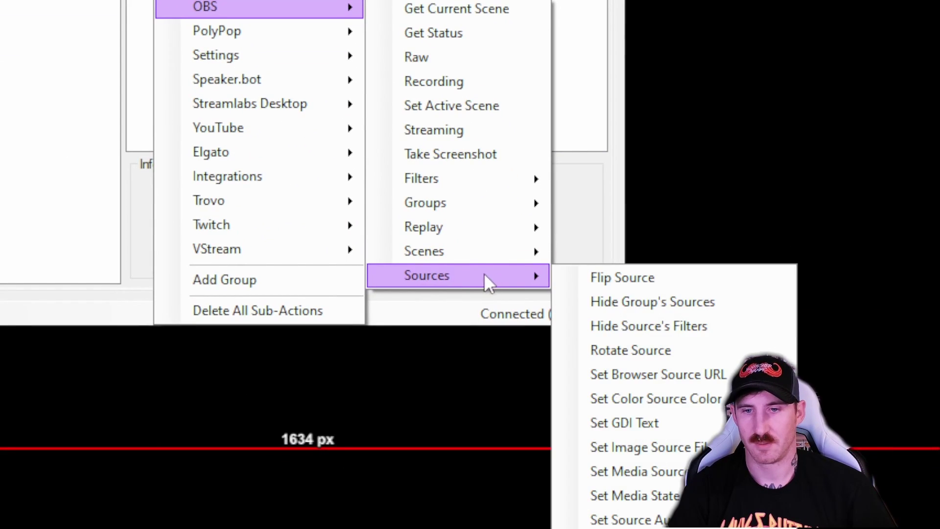
{"action": "left_click", "coordinate": [719, 371]}
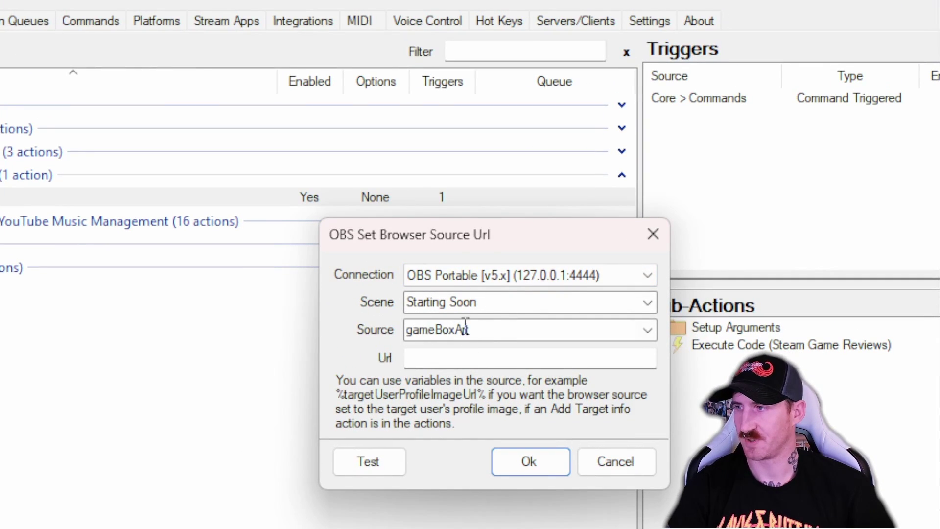
{"action": "left_click", "coordinate": [436, 357]}
{"action": "type", "text": "%"}
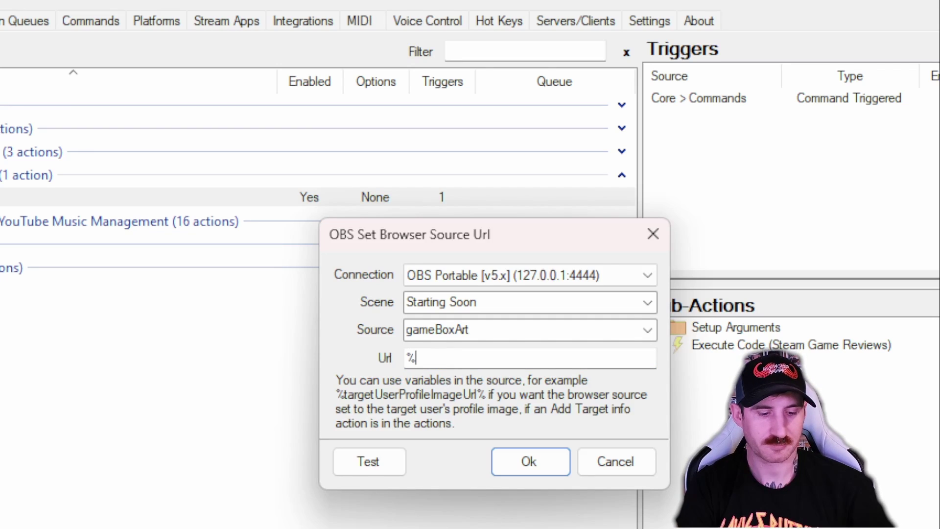
{"action": "type", "text": "game"}
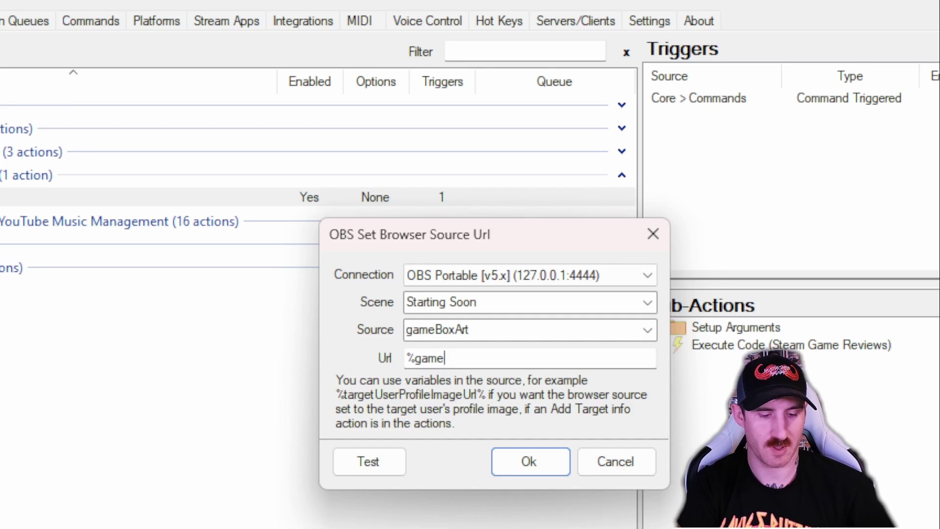
{"action": "type", "text": "BoxArt%"}
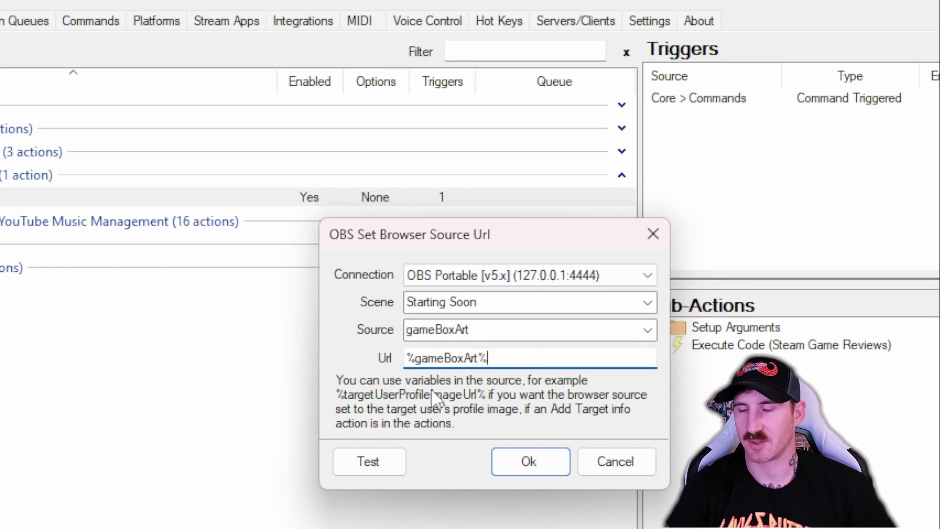
{"action": "left_click", "coordinate": [551, 461]}
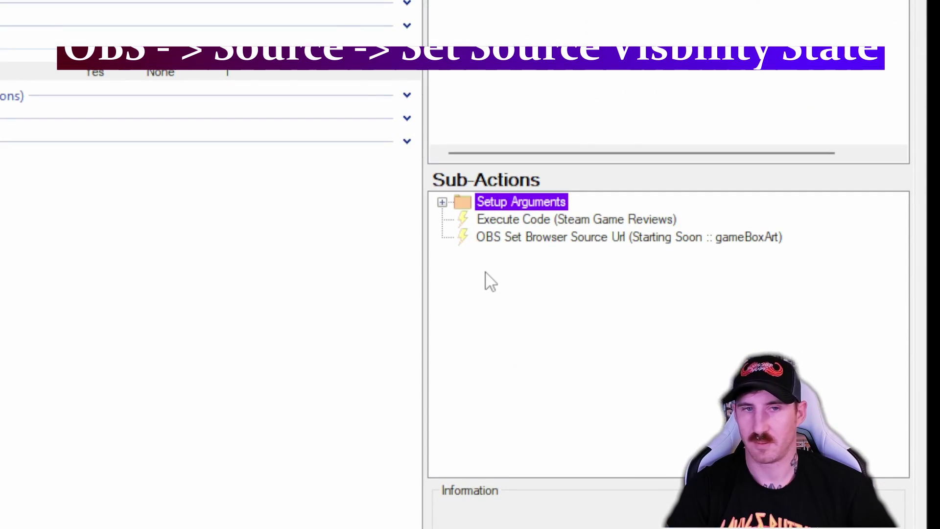
Step: Add an OBS Set Source Visibility State sub-action that sets the gameBoxArt source in the Starting Soon scene to Visible
{"action": "right_click", "coordinate": [543, 511]}
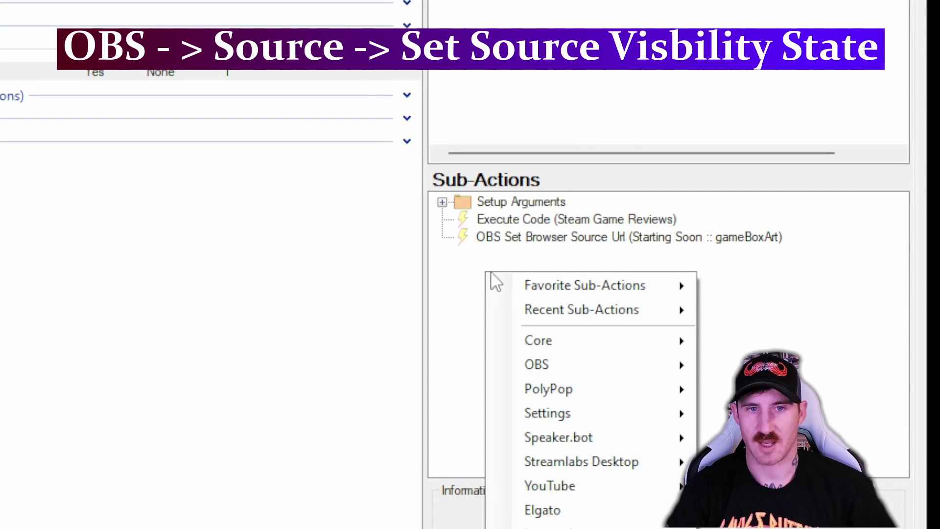
{"action": "mouse_move", "coordinate": [566, 362]}
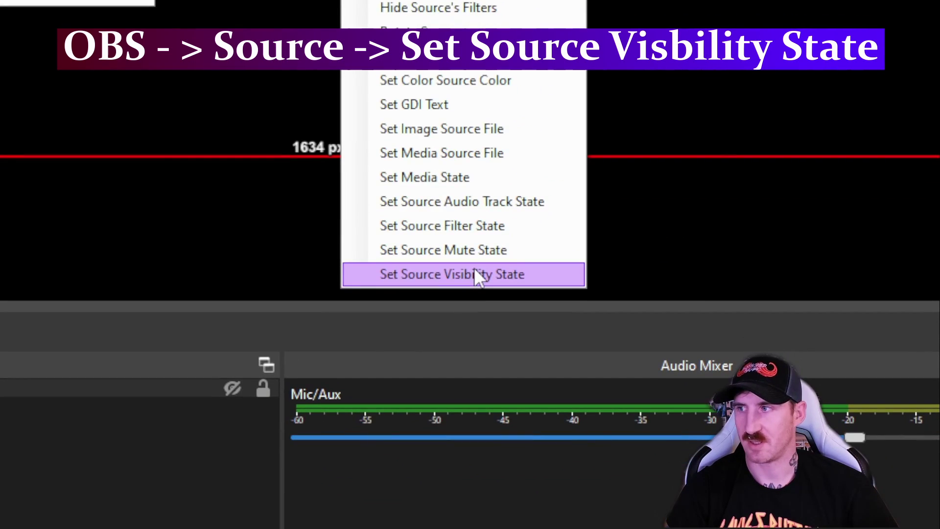
{"action": "left_click", "coordinate": [476, 273]}
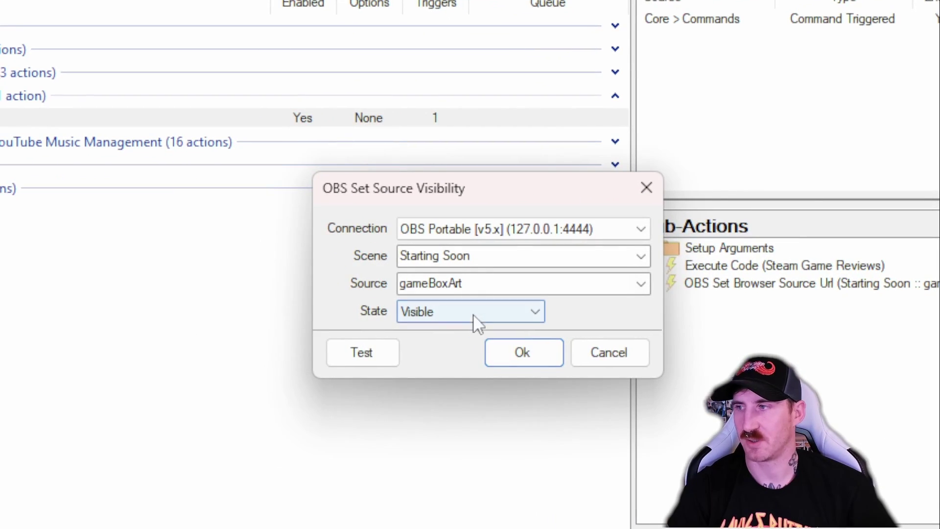
{"action": "left_click", "coordinate": [539, 351]}
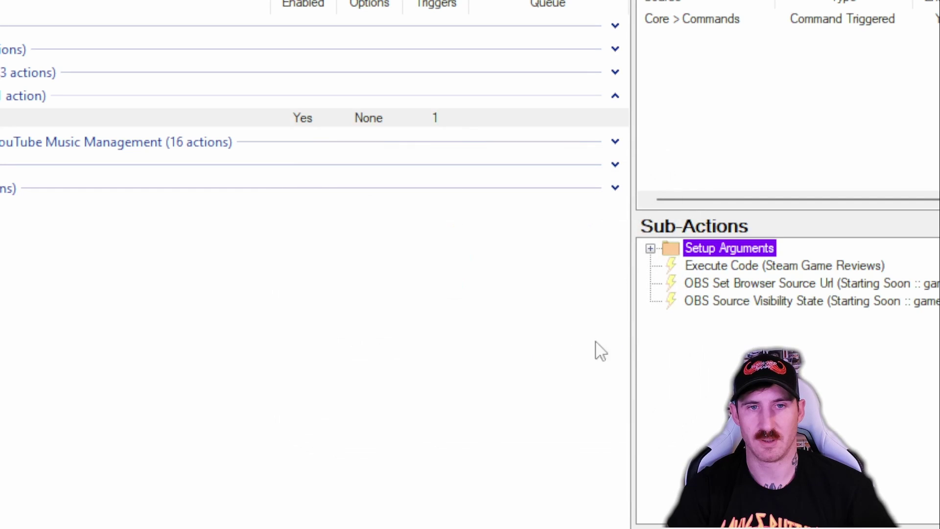
Step: Duplicate the gameBoxArt visibility sub-action and set the copy's state to Hidden
{"action": "right_click", "coordinate": [731, 310]}
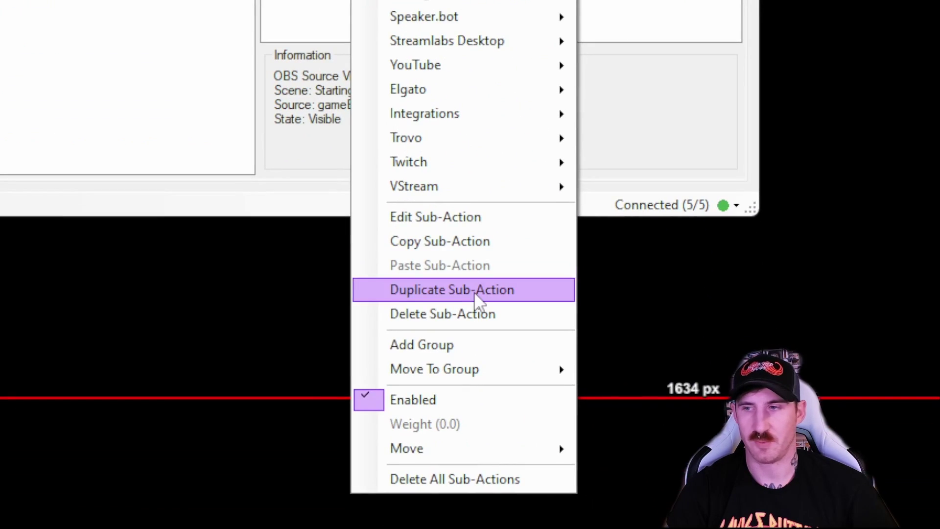
{"action": "left_click", "coordinate": [474, 289]}
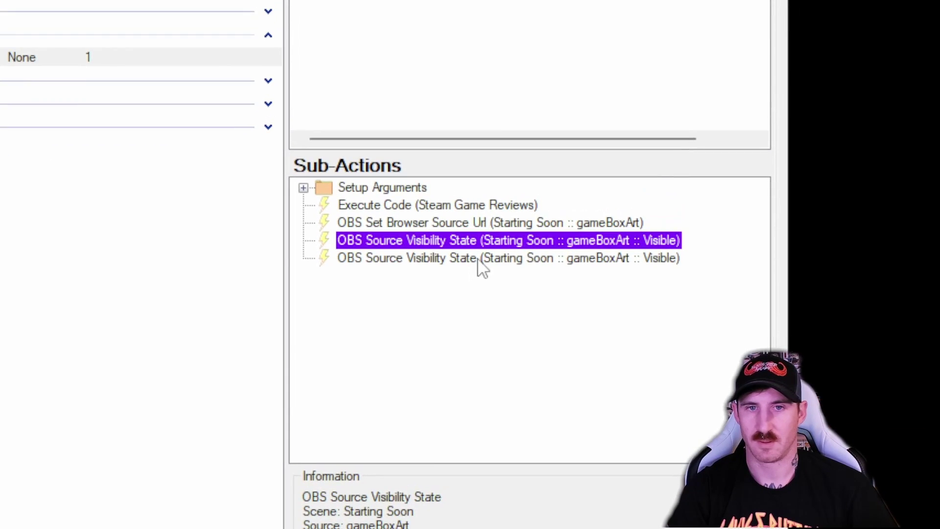
{"action": "double_click", "coordinate": [468, 264]}
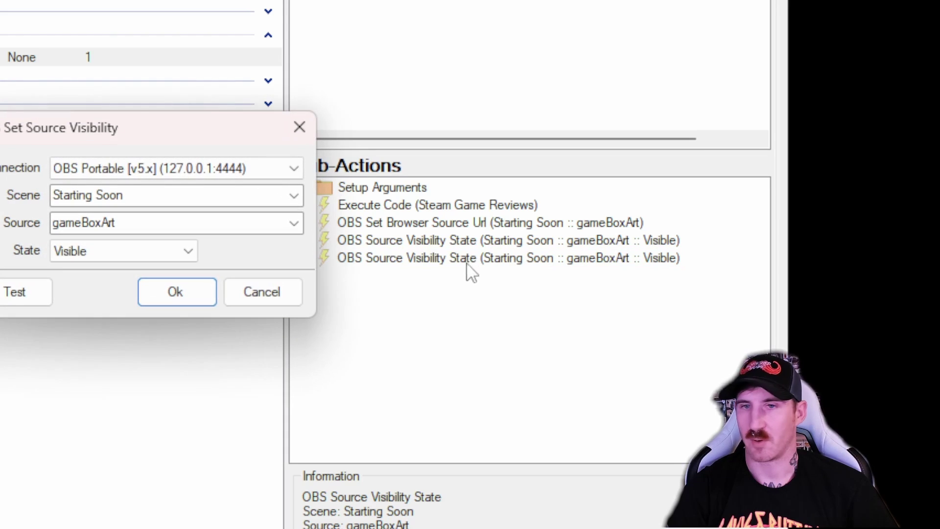
{"action": "left_click", "coordinate": [184, 255]}
{"action": "left_click", "coordinate": [134, 283]}
{"action": "left_click", "coordinate": [176, 298]}
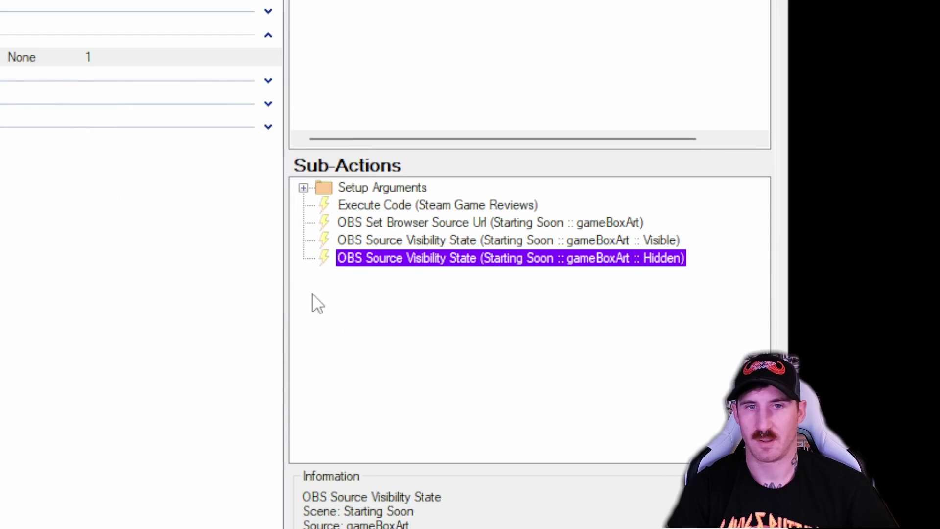
Step: Add a Delay sub-action of 5000 milliseconds and place it between the Visible and Hidden gameBoxArt visibility sub-actions
{"action": "left_click", "coordinate": [362, 300]}
{"action": "right_click", "coordinate": [364, 297]}
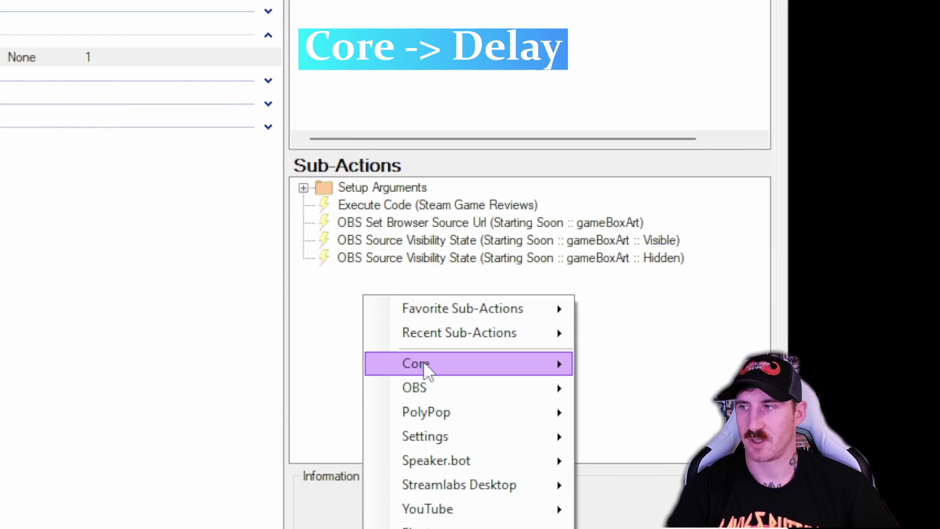
{"action": "mouse_move", "coordinate": [438, 361]}
{"action": "left_click", "coordinate": [635, 363]}
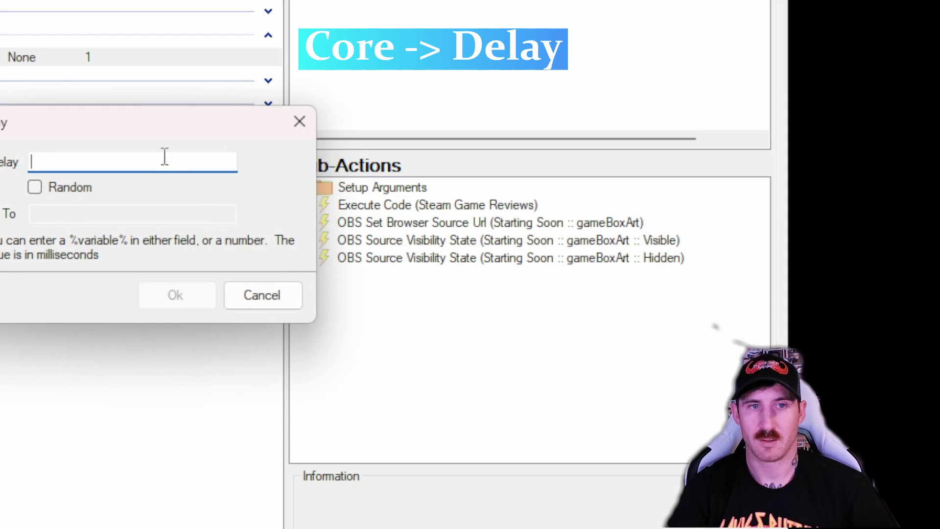
{"action": "type", "text": "5000"}
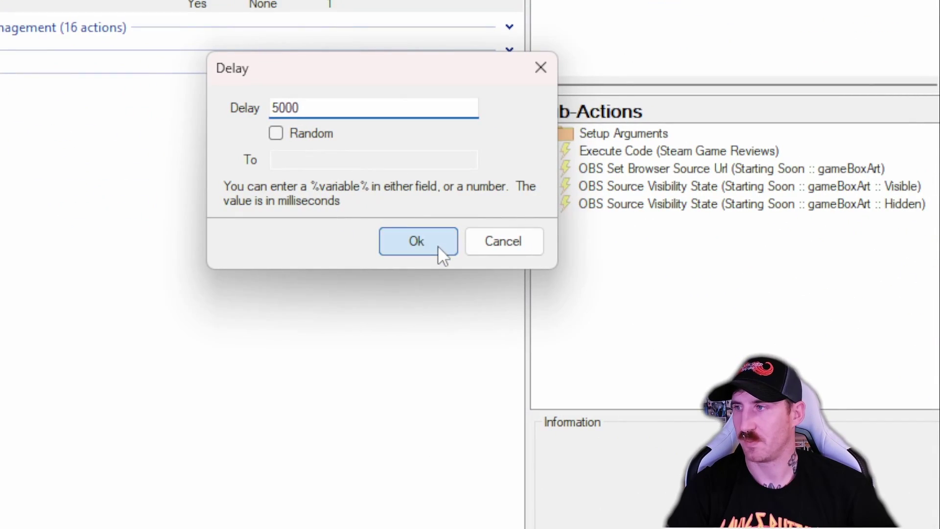
{"action": "left_click", "coordinate": [197, 299]}
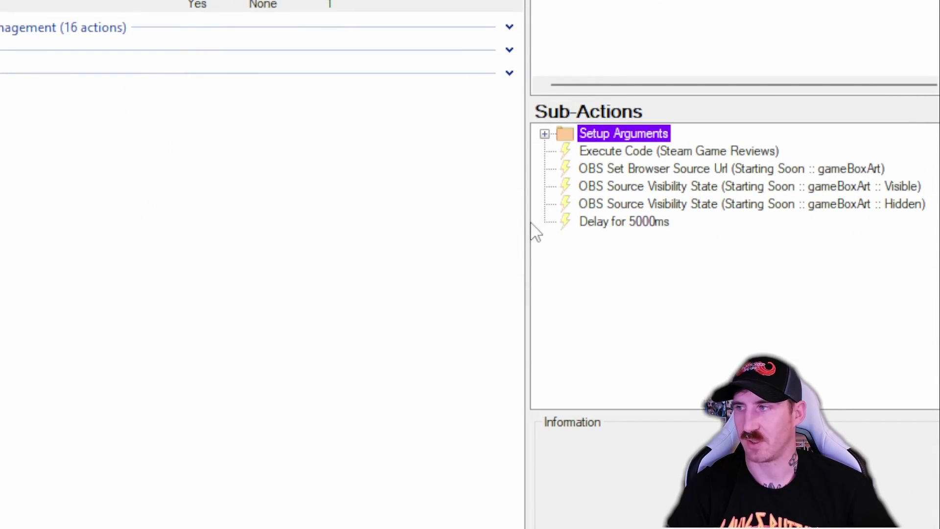
{"action": "left_click_drag", "start_coordinate": [628, 220], "coordinate": [642, 197]}
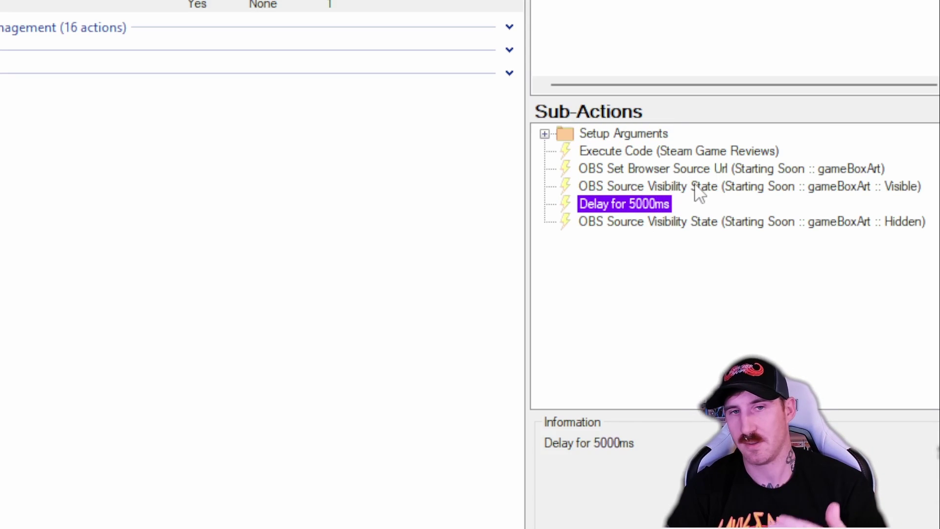
{"action": "left_click", "coordinate": [704, 253]}
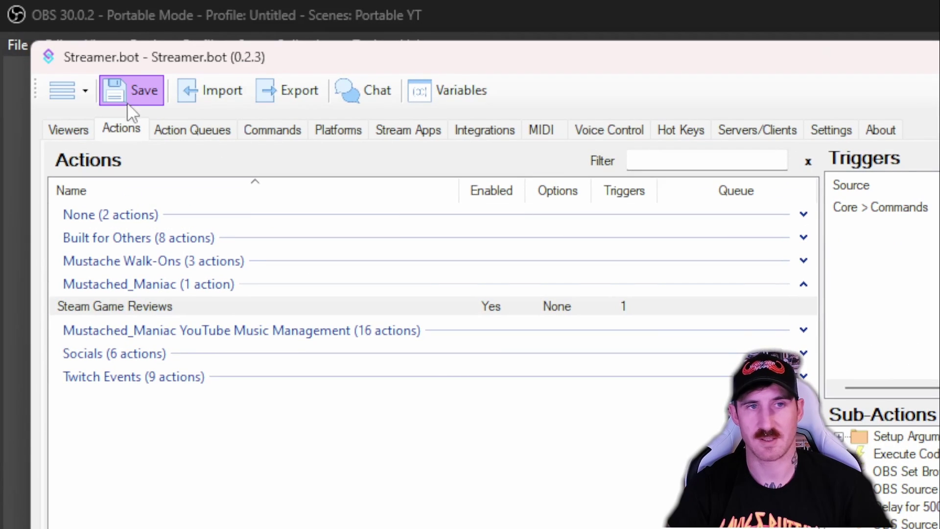
Step: Save the Streamer.bot configuration and open the chat window
{"action": "left_click", "coordinate": [125, 92]}
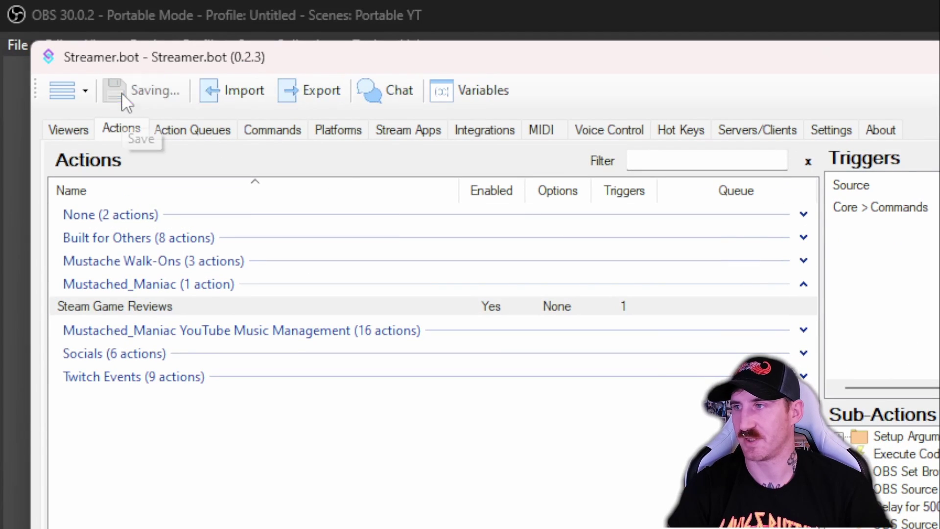
{"action": "left_click", "coordinate": [381, 91]}
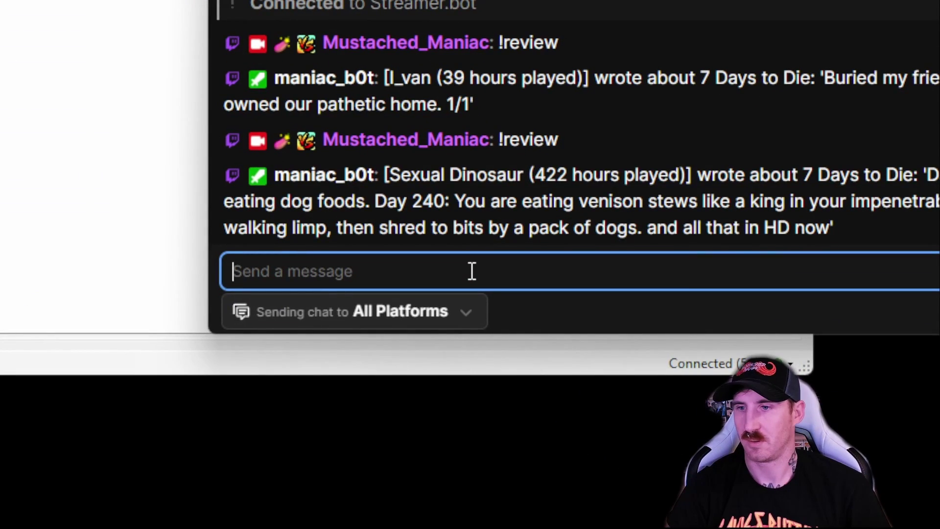